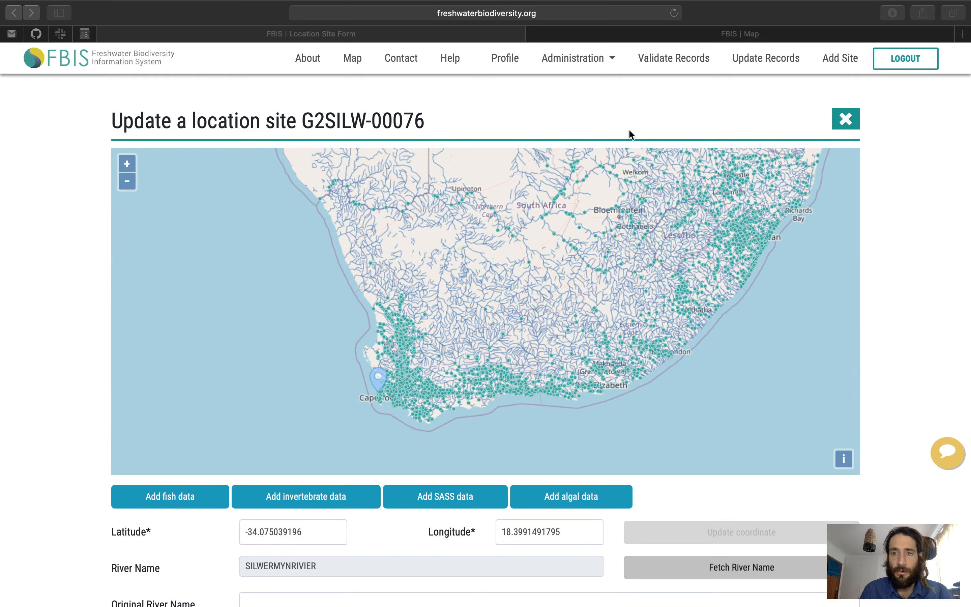
Start adding a SASS record for location site G2SILW-00076
click(689, 35)
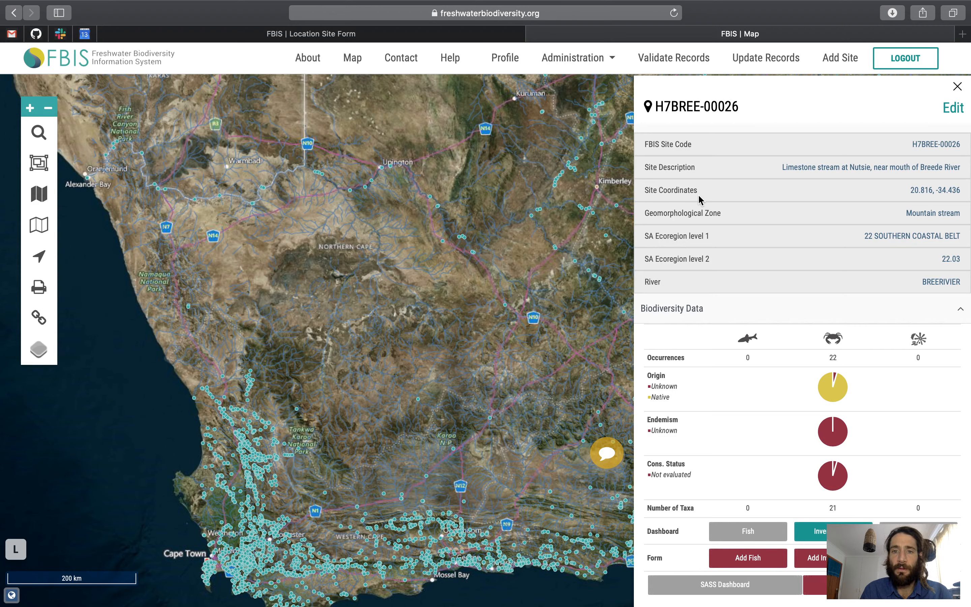
click(534, 34)
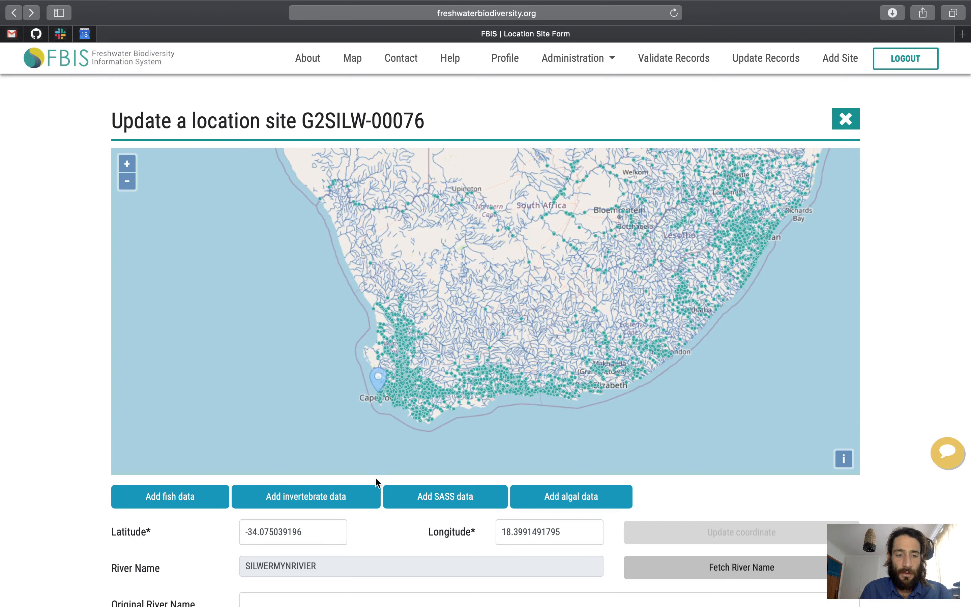
click(441, 499)
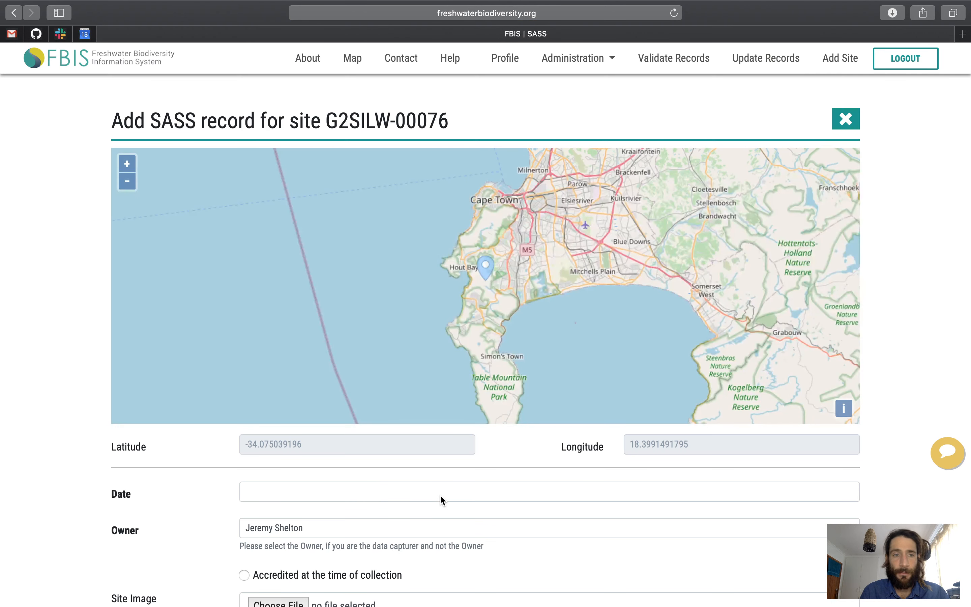
Set the SASS record's date to 06/14/2020 and keep the prefilled owner
scroll(441, 497, down, 5)
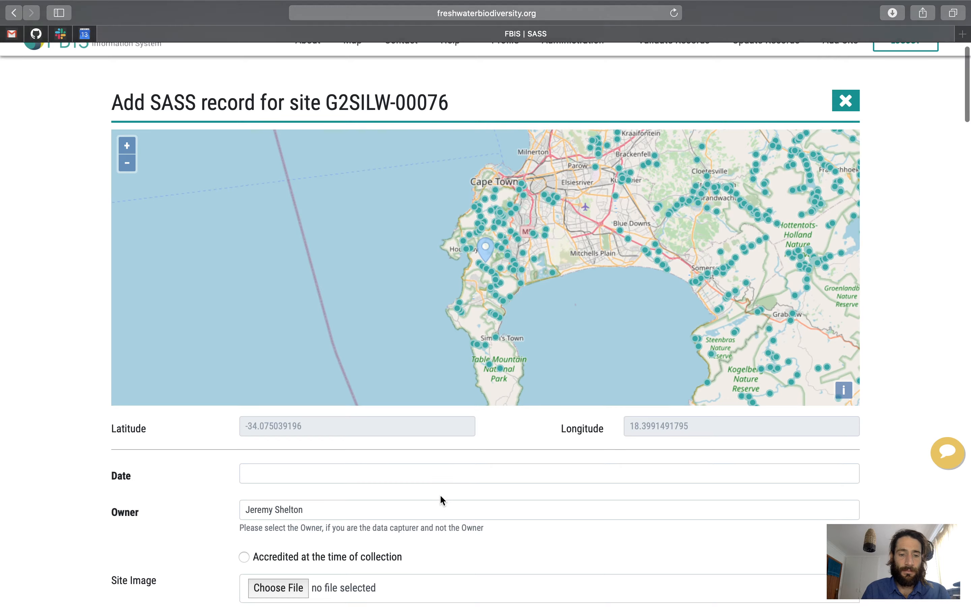
scroll(440, 499, down, 2)
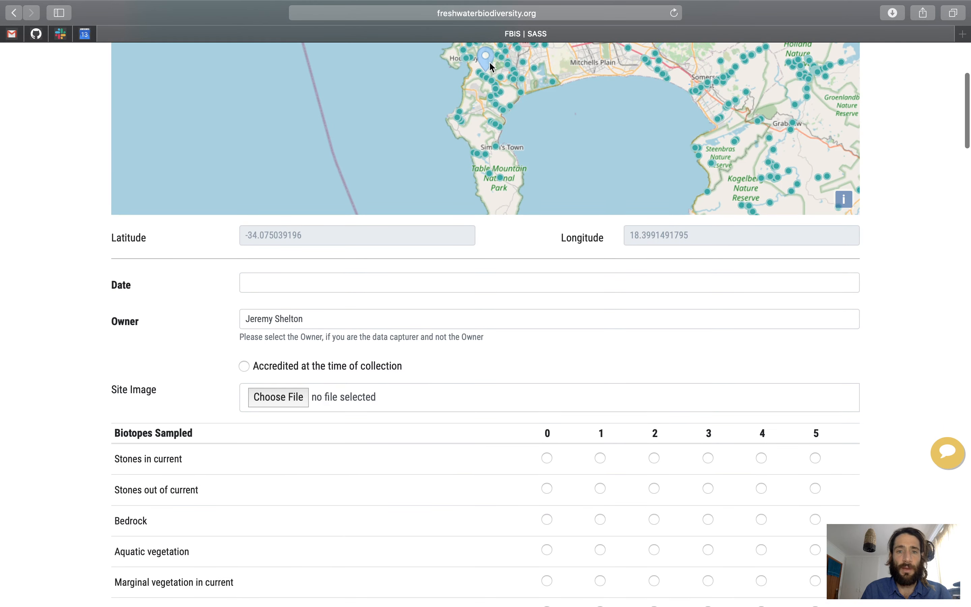
scroll(568, 136, up, 1)
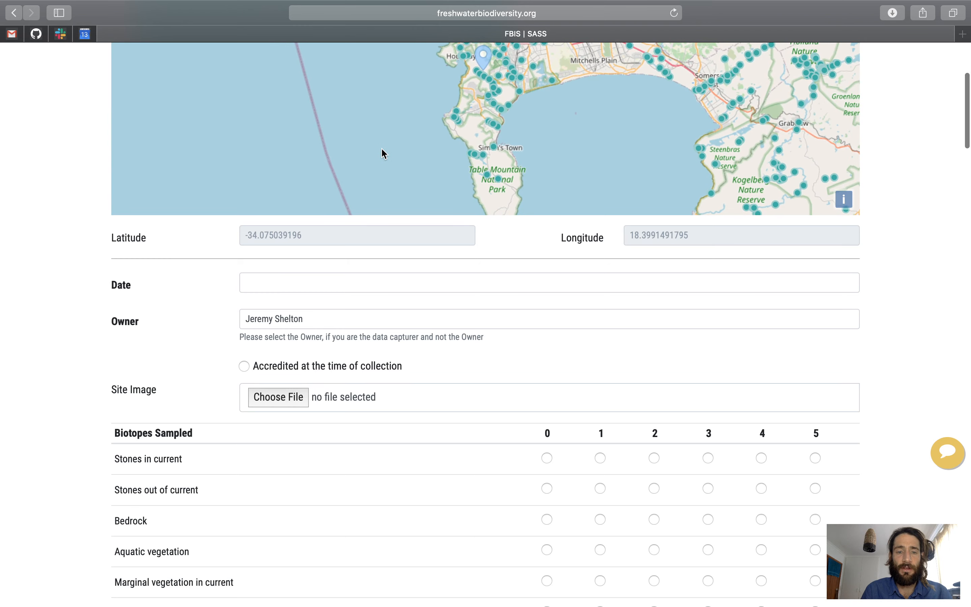
scroll(434, 279, up, 2)
scroll(435, 280, down, 2)
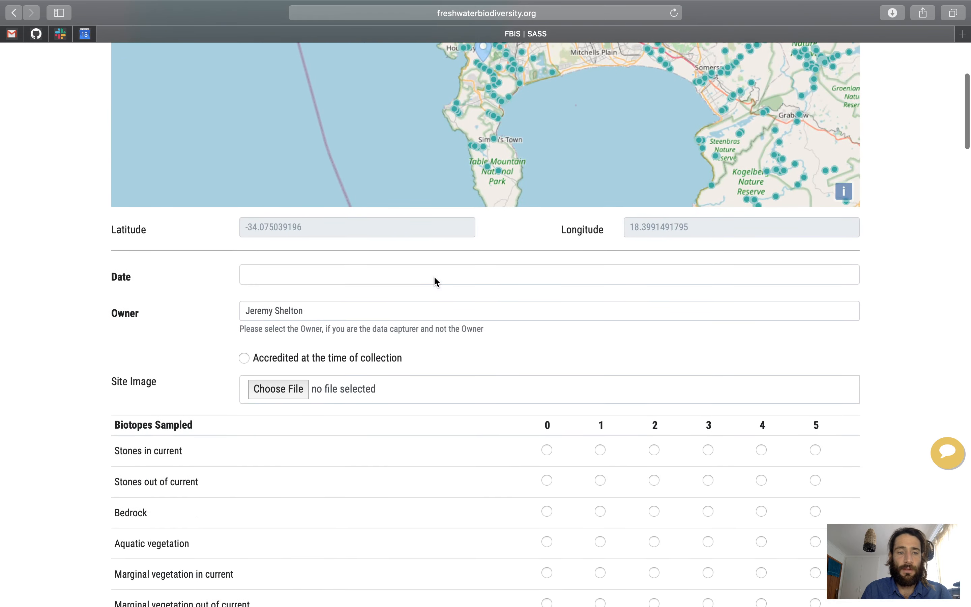
click(352, 273)
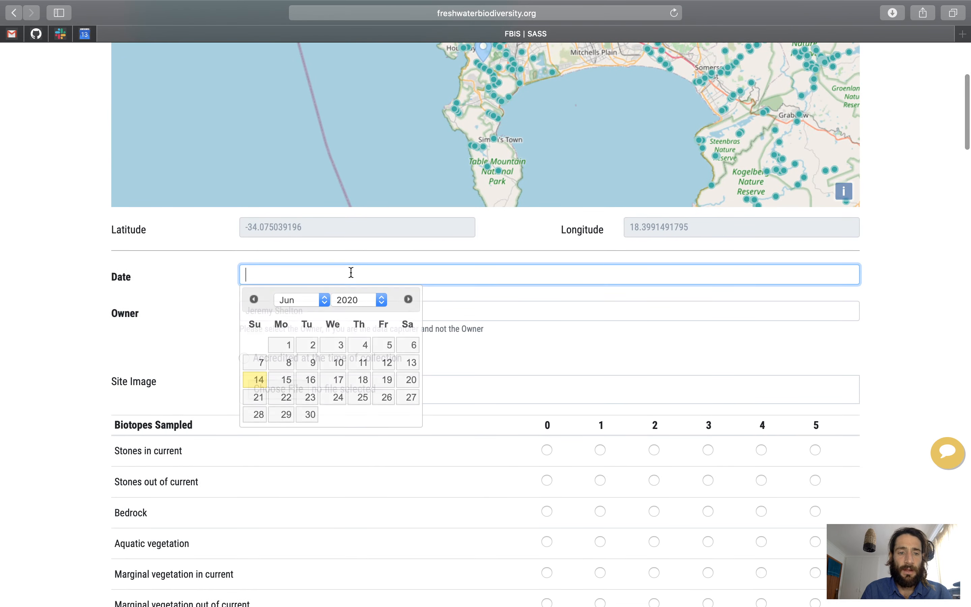
click(257, 379)
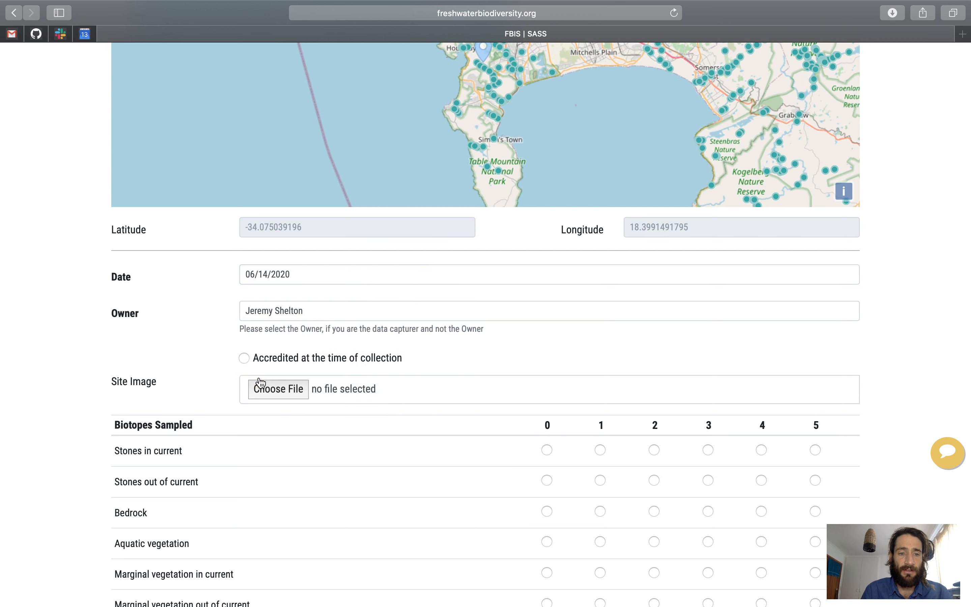
triple_click(333, 310)
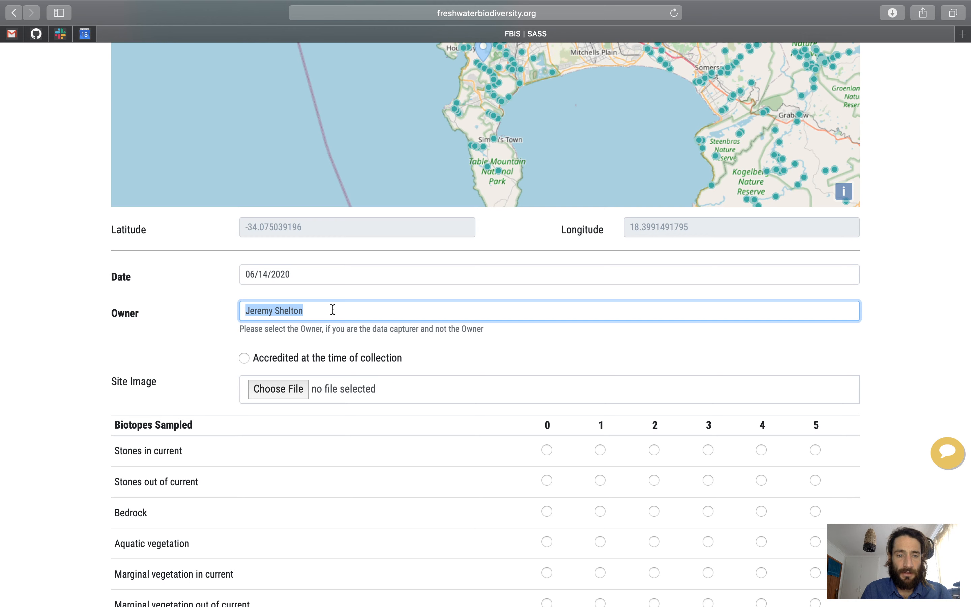
click(333, 309)
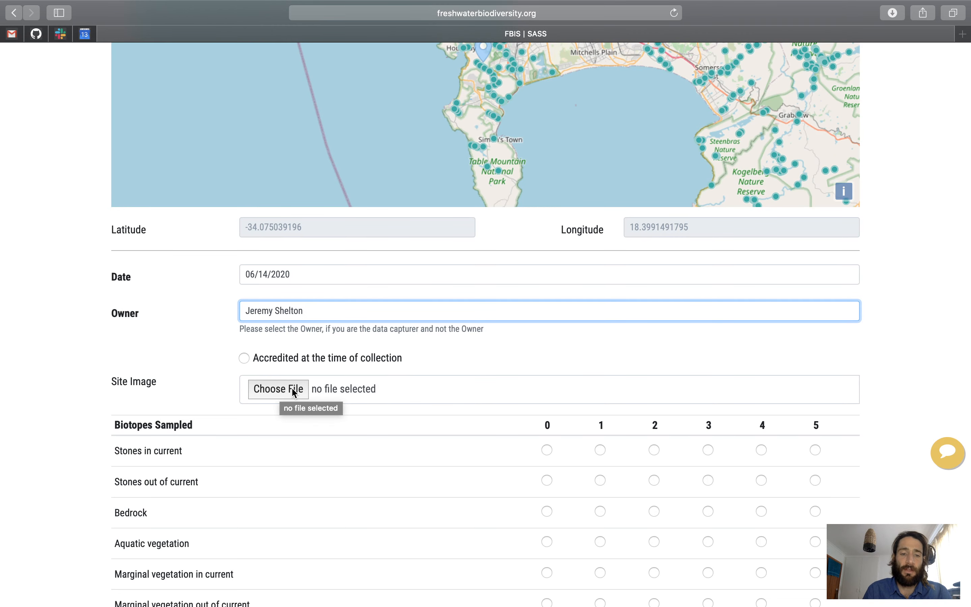
Rate the sampled biotopes: Stones in current 2, Bedrock 1, Gravel 4 and Sand 1
scroll(250, 545, down, 3)
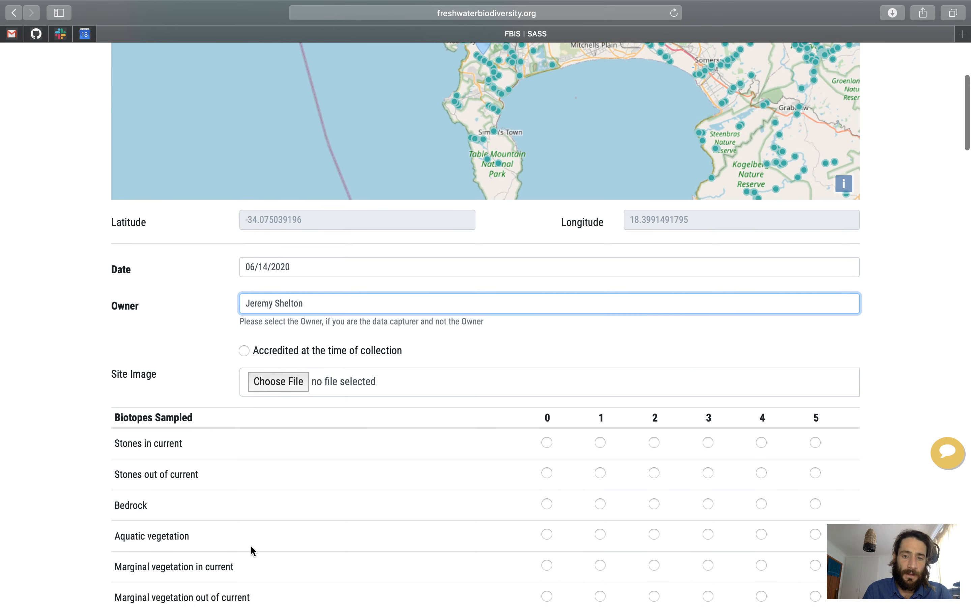
scroll(251, 550, down, 2)
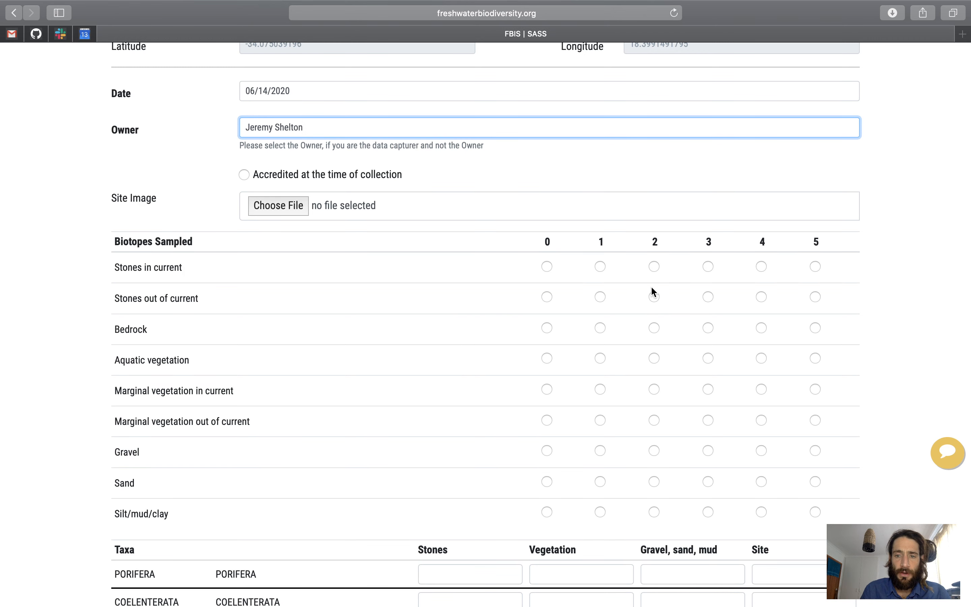
click(654, 265)
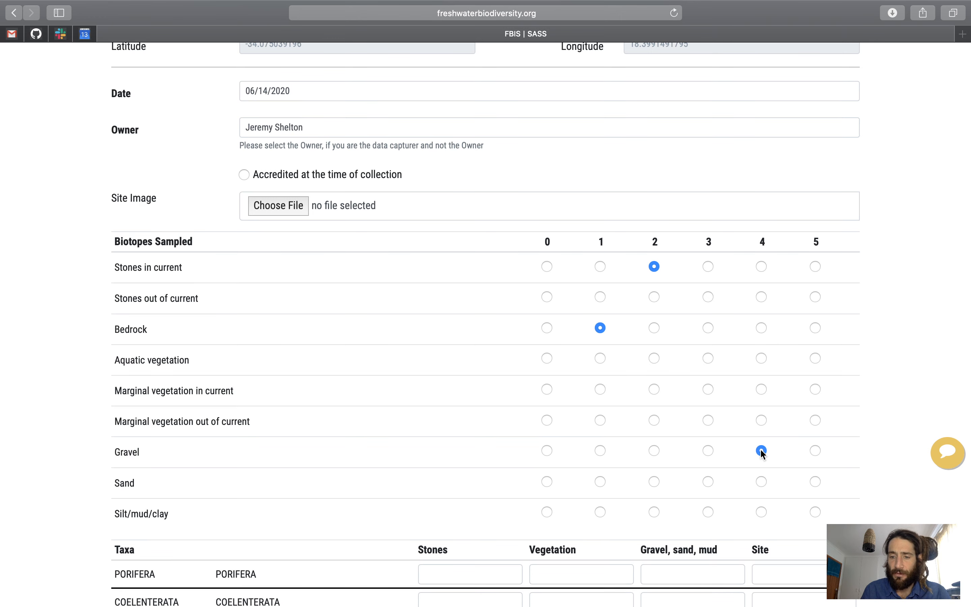
scroll(391, 538, down, 5)
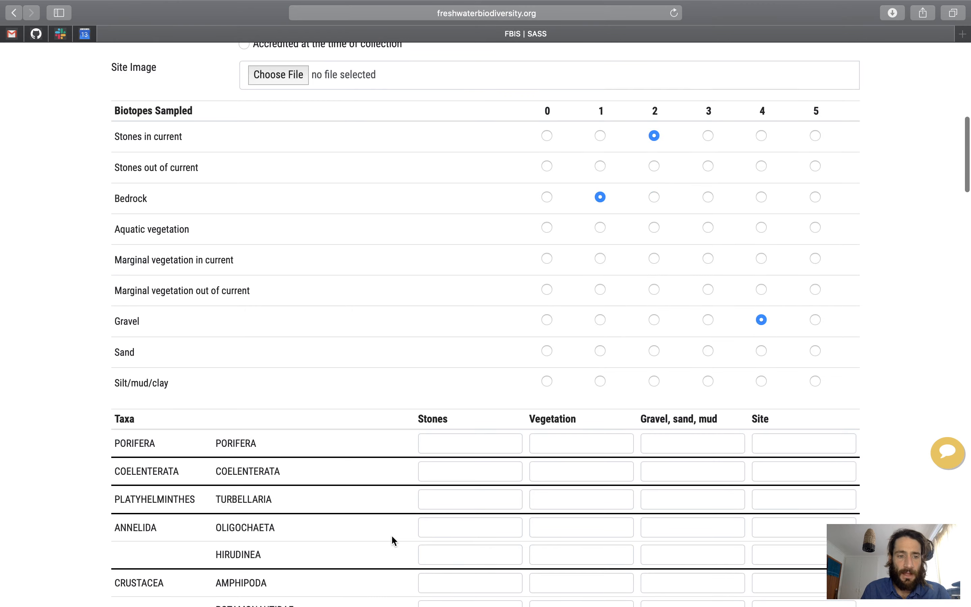
scroll(394, 539, down, 2)
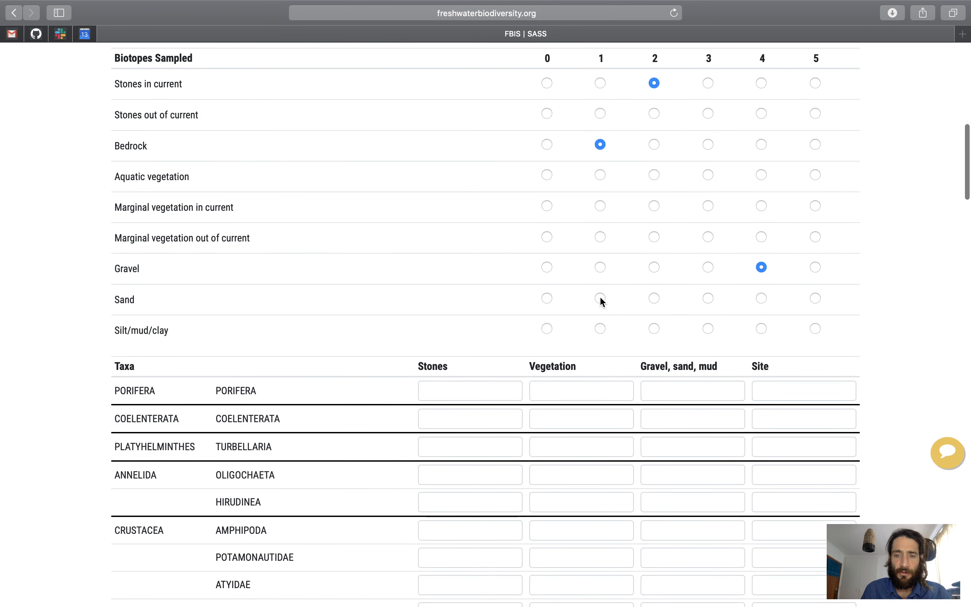
click(600, 298)
Enter an abundance of 1 for Porifera in Stones, Turbellaria in Gravel, sand, mud, and Potamonautidae in Stones
scroll(355, 533, down, 1)
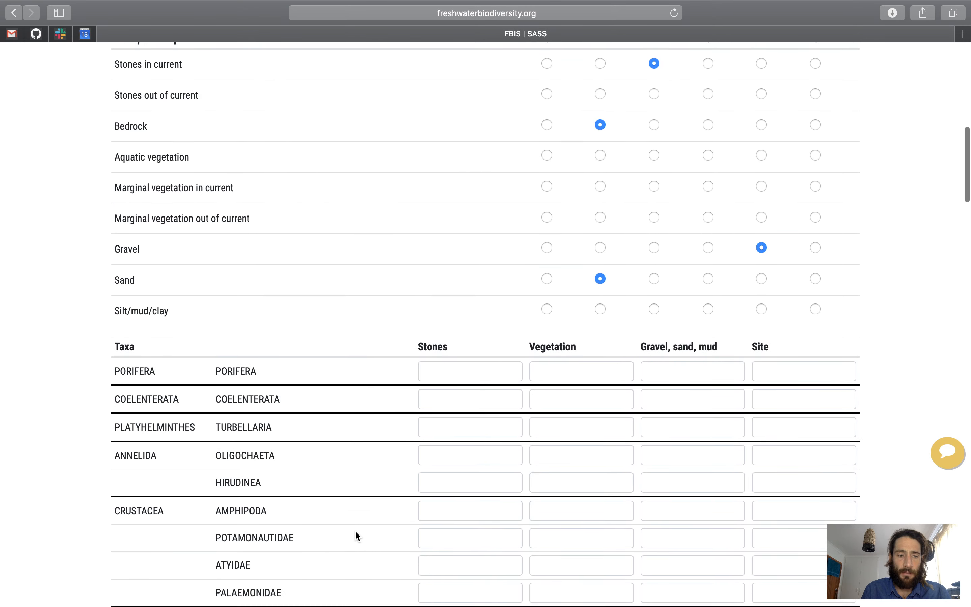
scroll(355, 531, down, 8)
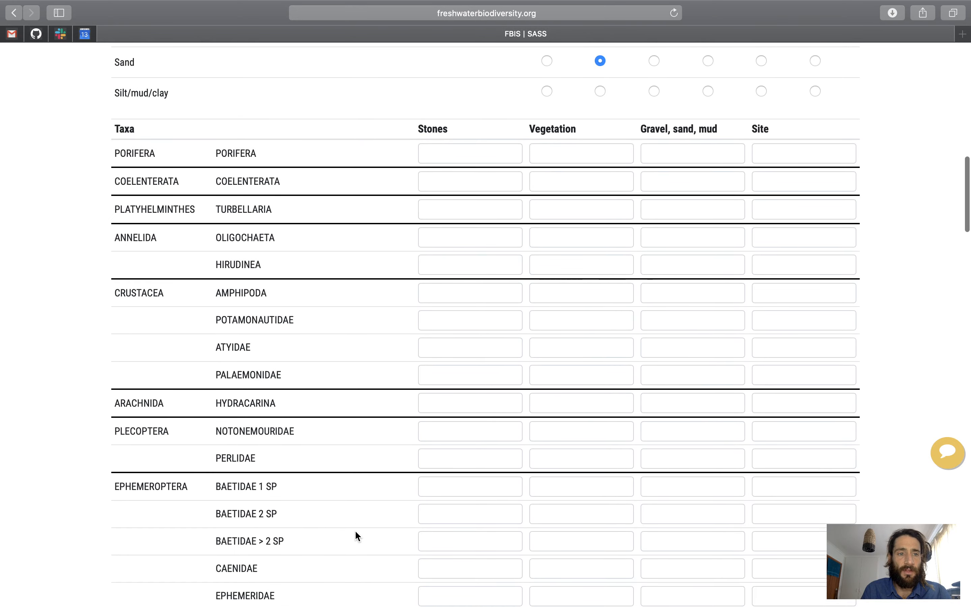
scroll(355, 530, down, 1)
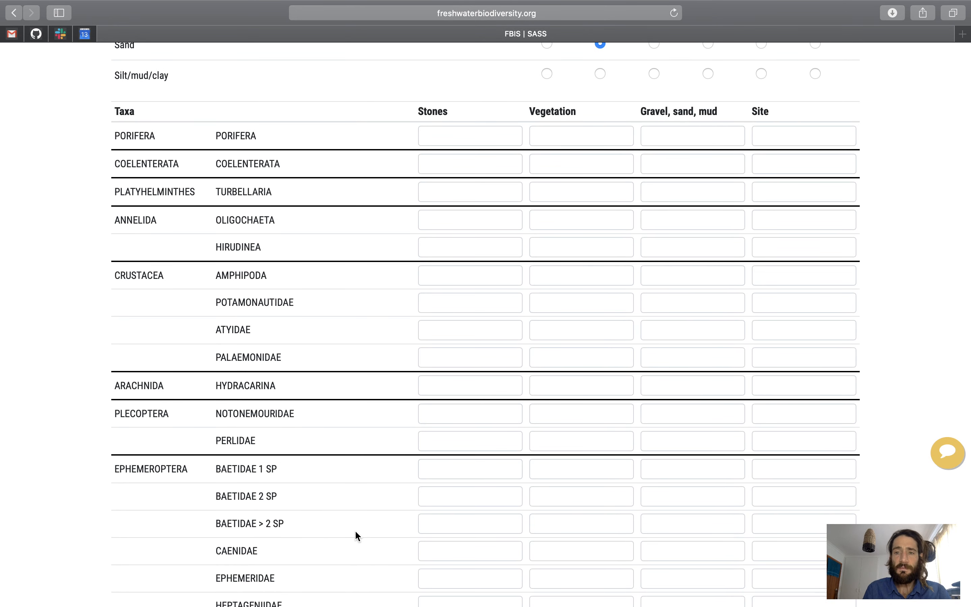
scroll(371, 323, up, 1)
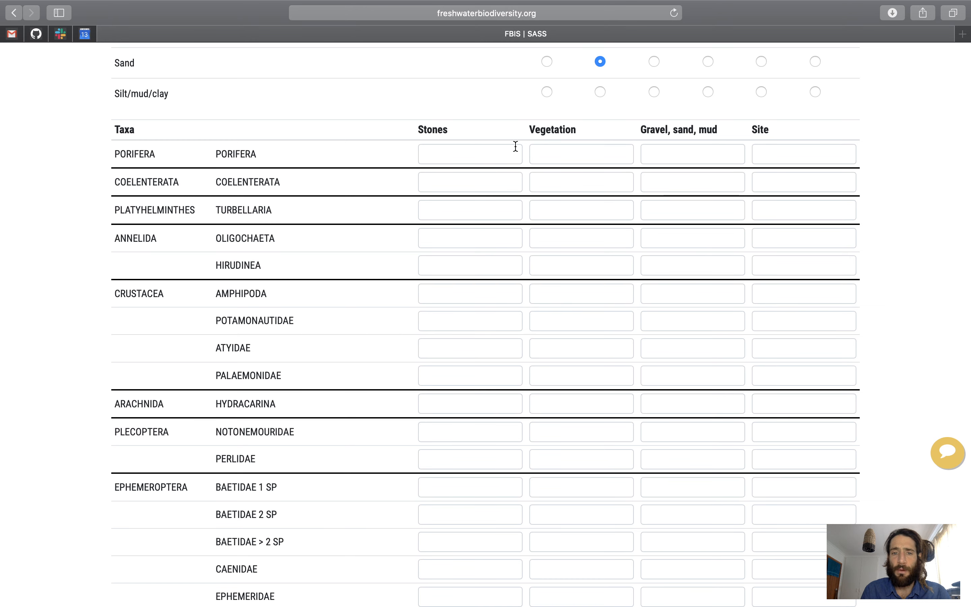
click(487, 152)
text(1)
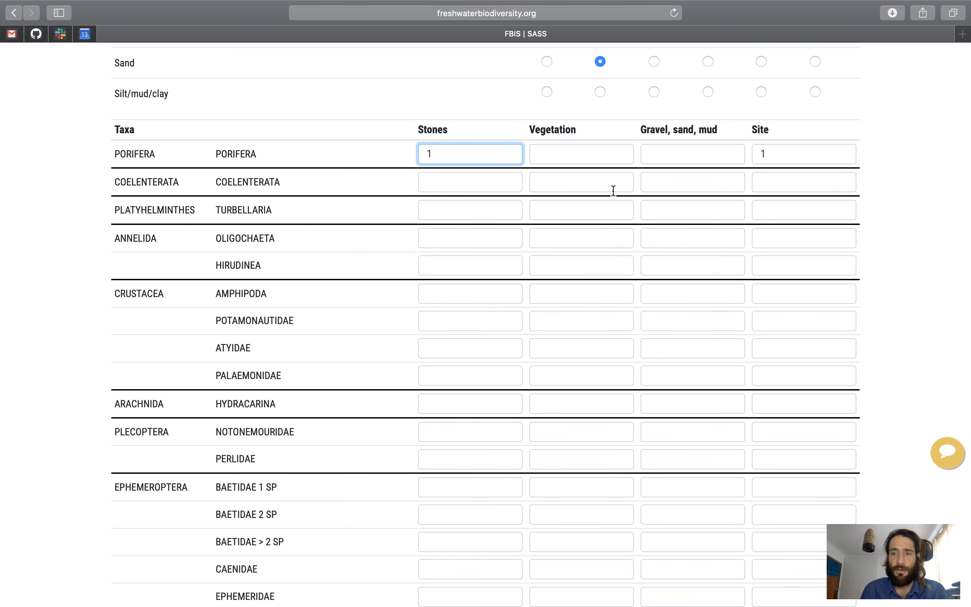
click(668, 211)
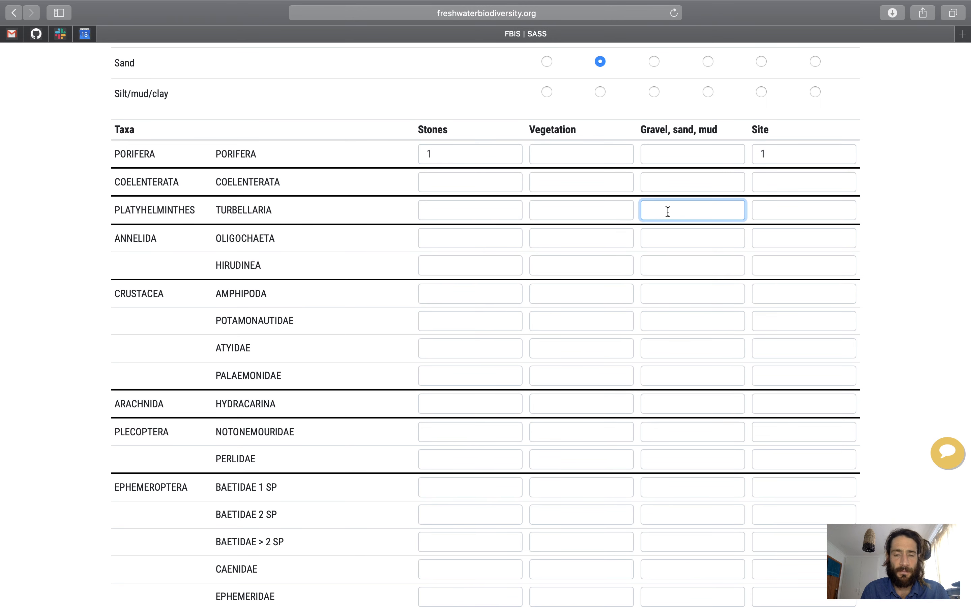
text(1)
click(472, 325)
text(1)
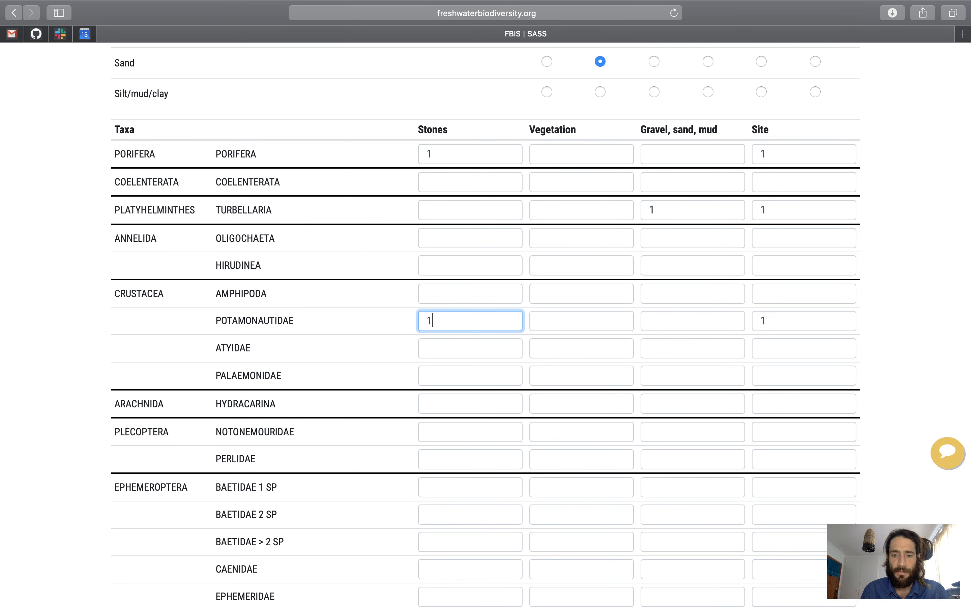
Enter an abundance of 1 for Baetidae > 2 SP in Vegetation and for Polymitarcyidae in Gravel, sand, mud
scroll(579, 473, down, 3)
click(584, 418)
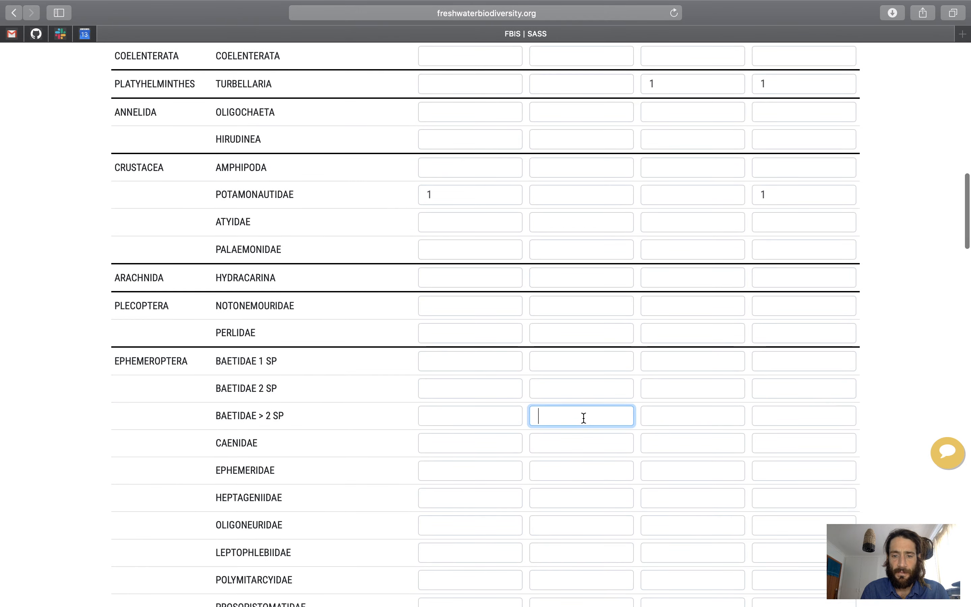
text(1)
scroll(618, 500, down, 3)
click(678, 467)
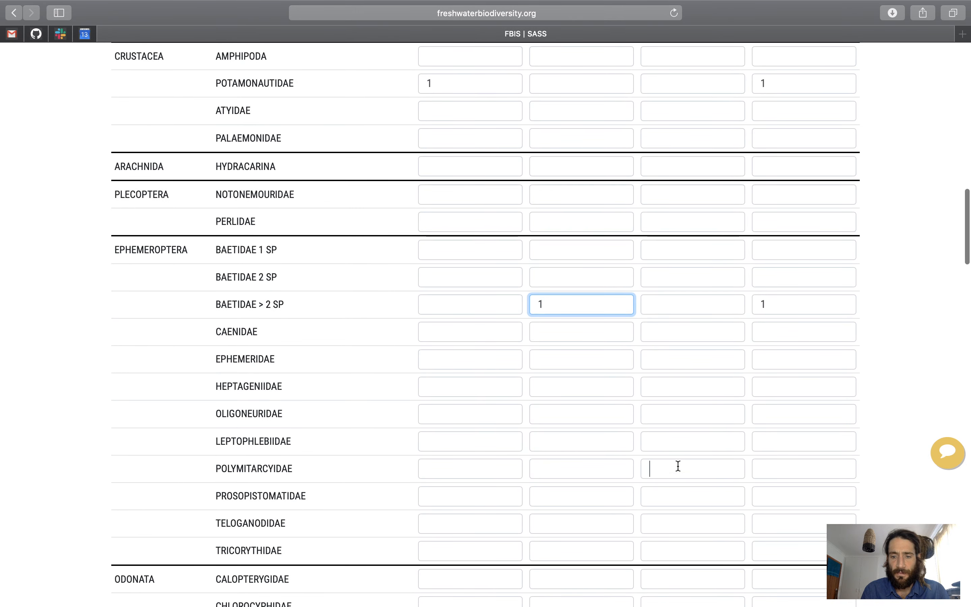
text(1)
Review the SASS Score, Number of Taxa and ASPT rows and the Other biota and Comments/Observations fields
scroll(620, 512, down, 10)
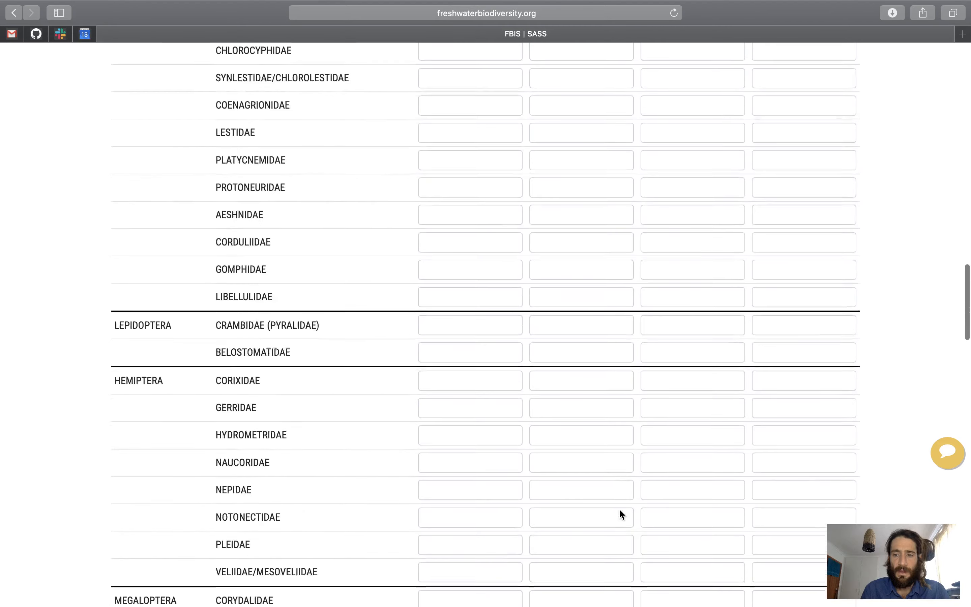
scroll(620, 514, down, 15)
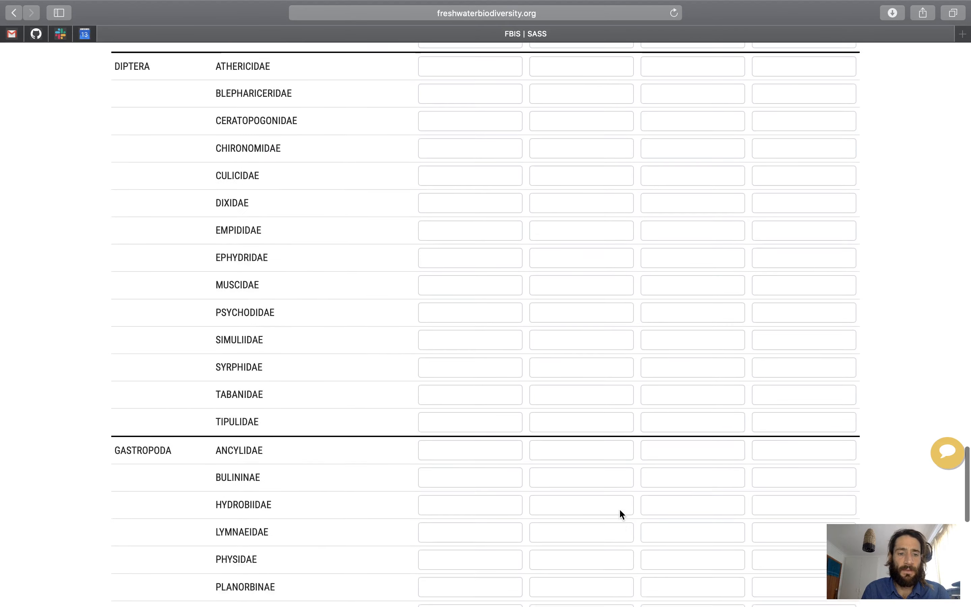
scroll(620, 514, down, 12)
scroll(620, 510, up, 2)
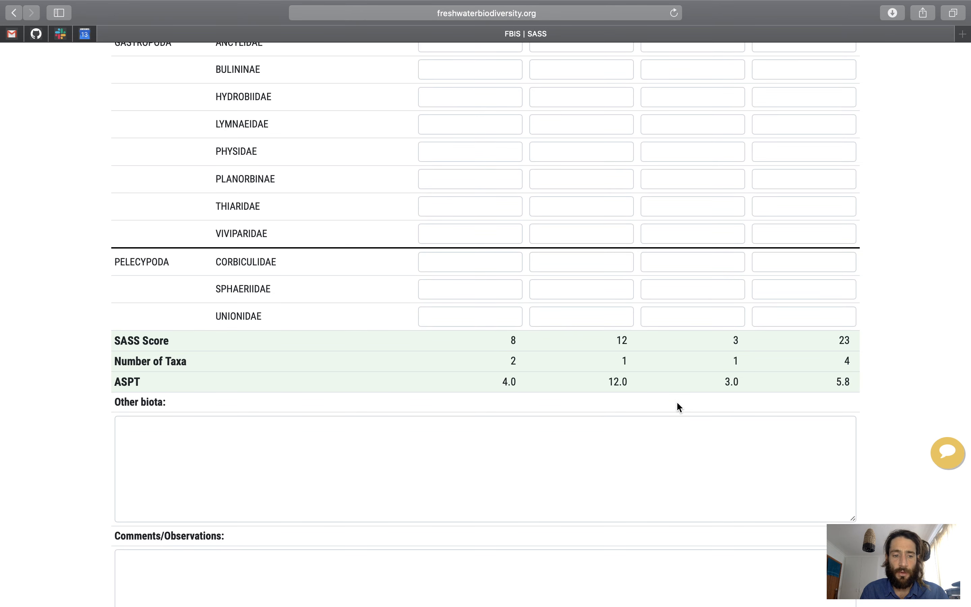
scroll(534, 505, down, 5)
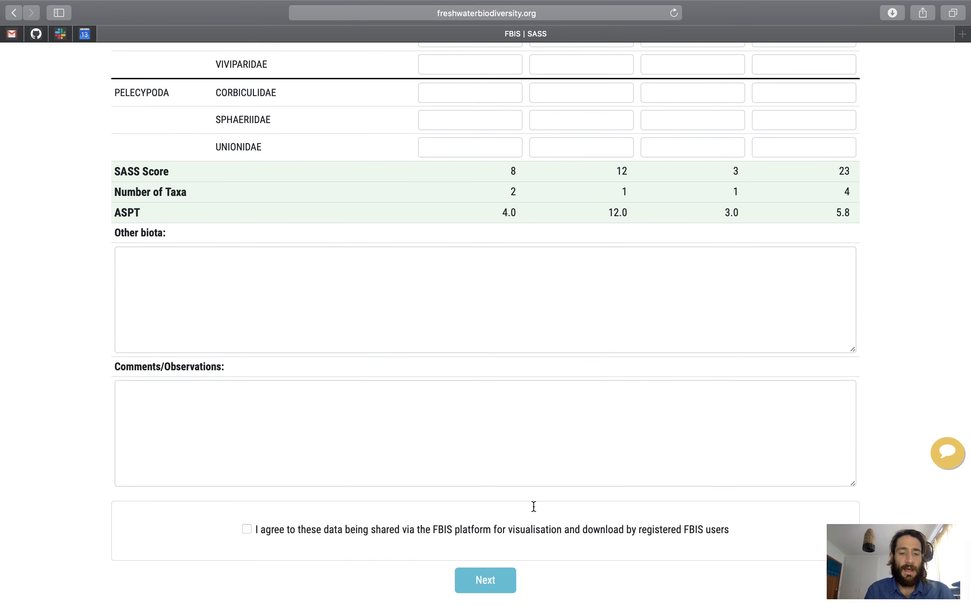
click(200, 268)
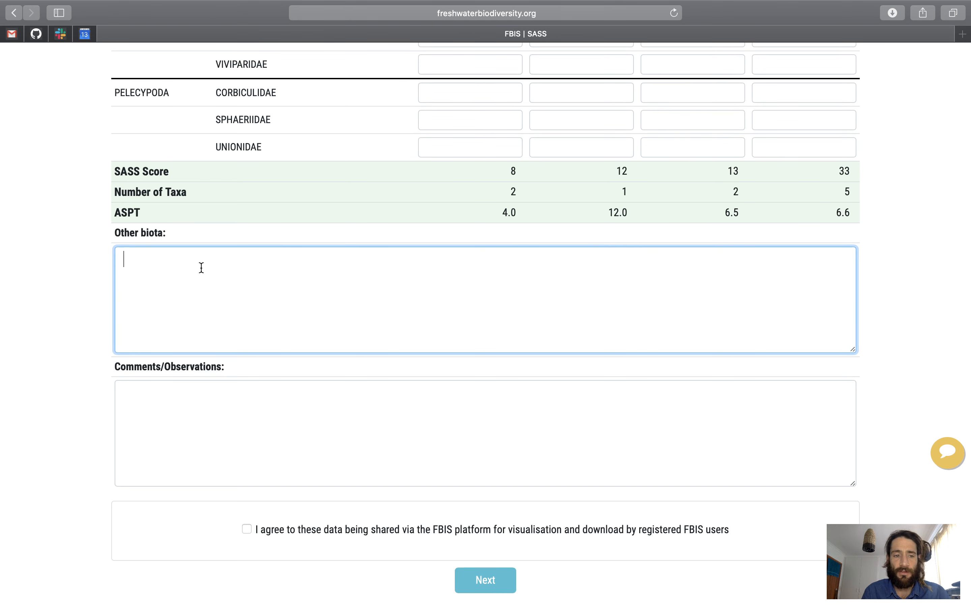
click(172, 397)
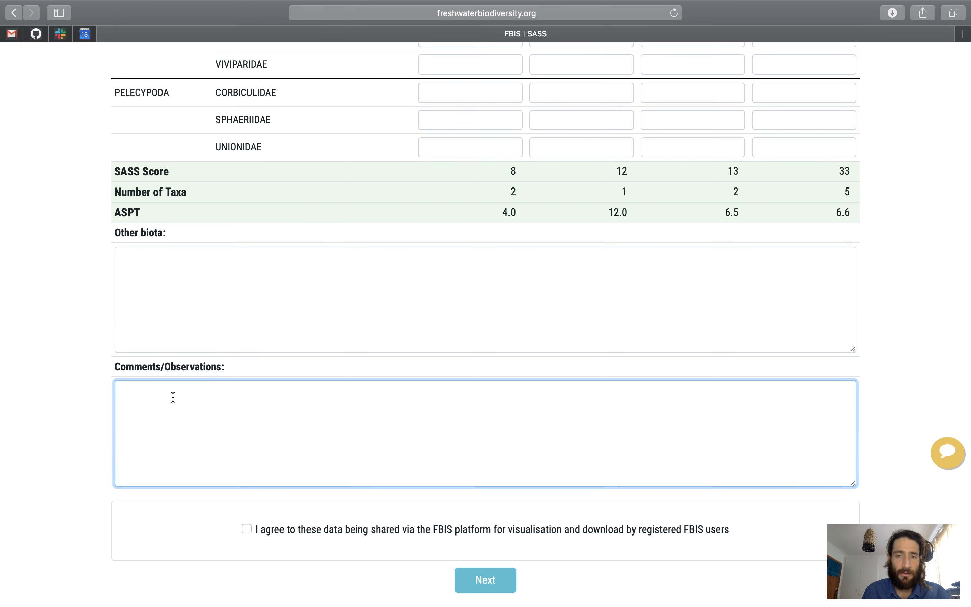
Agree to share the data via the FBIS platform and submit the SASS form
click(247, 529)
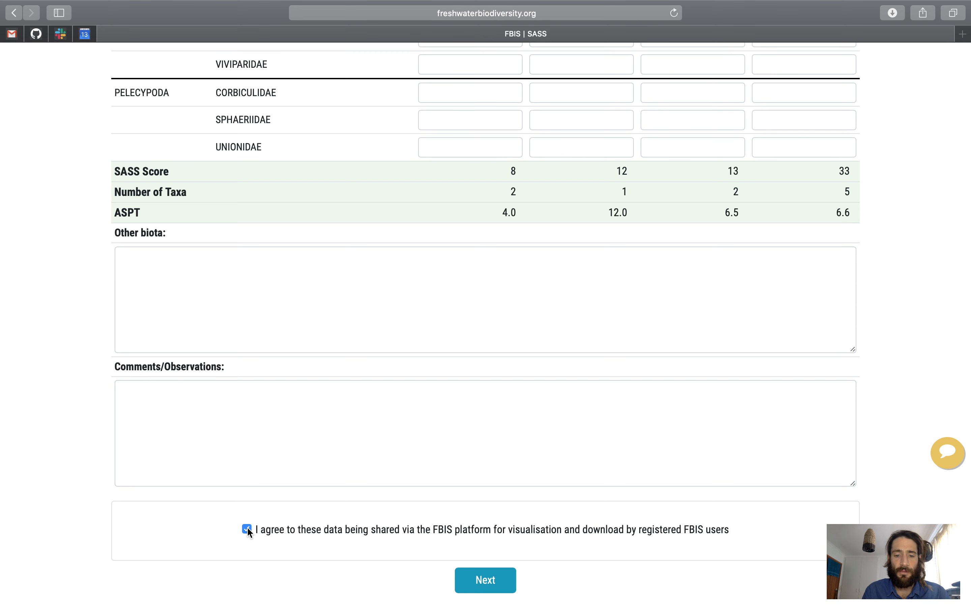
click(503, 582)
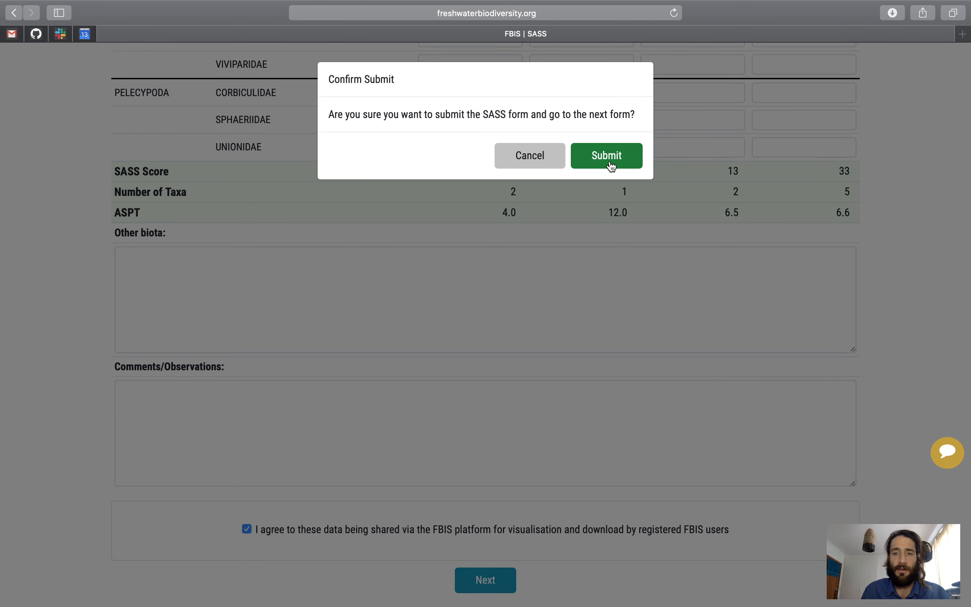
click(610, 162)
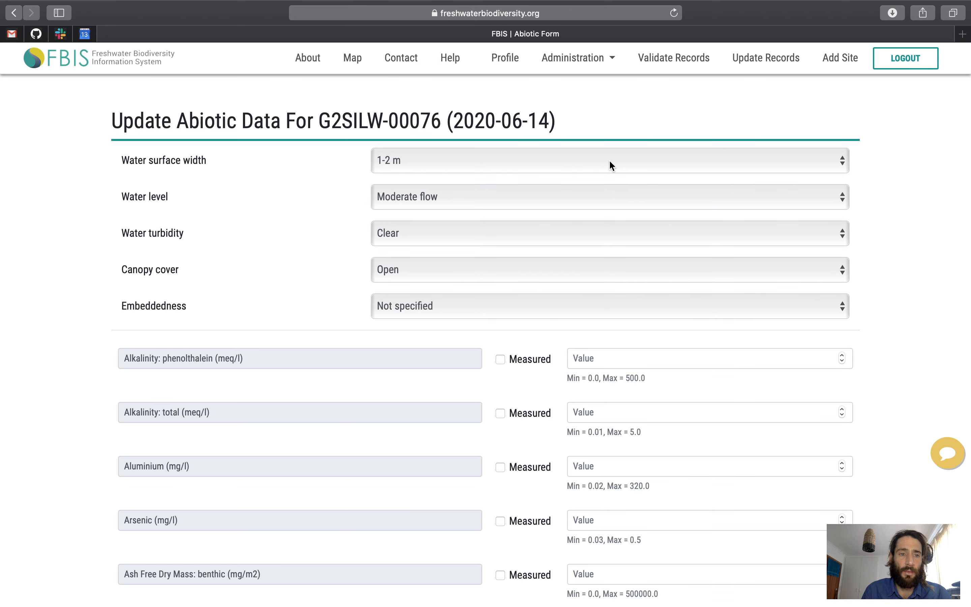
View the water surface width options in the abiotic data form, keeping 1-2 m
click(609, 165)
click(610, 164)
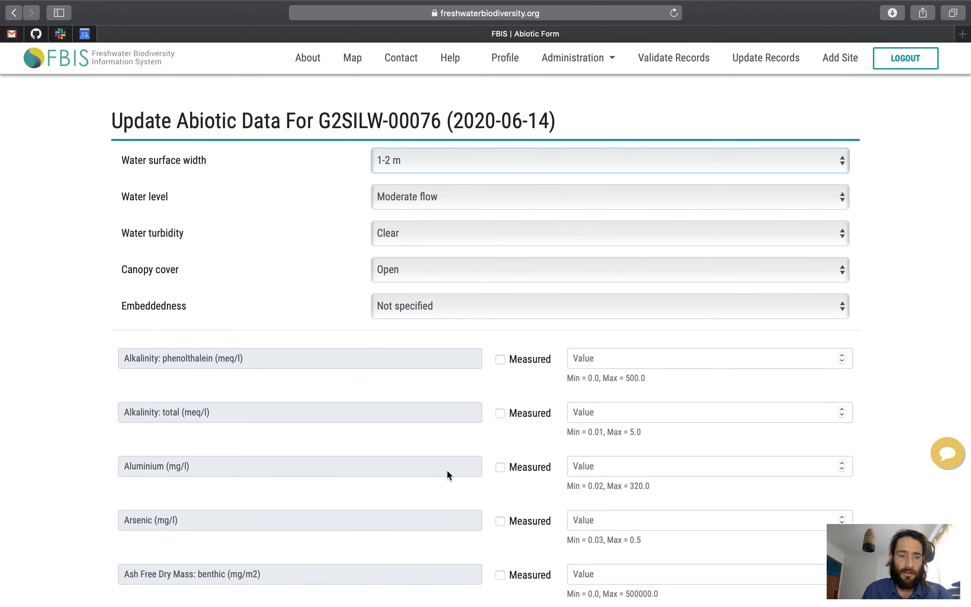
Mark Conductivity (mS/m) as measured in the abiotic data form and set its value to 101
scroll(473, 506, down, 5)
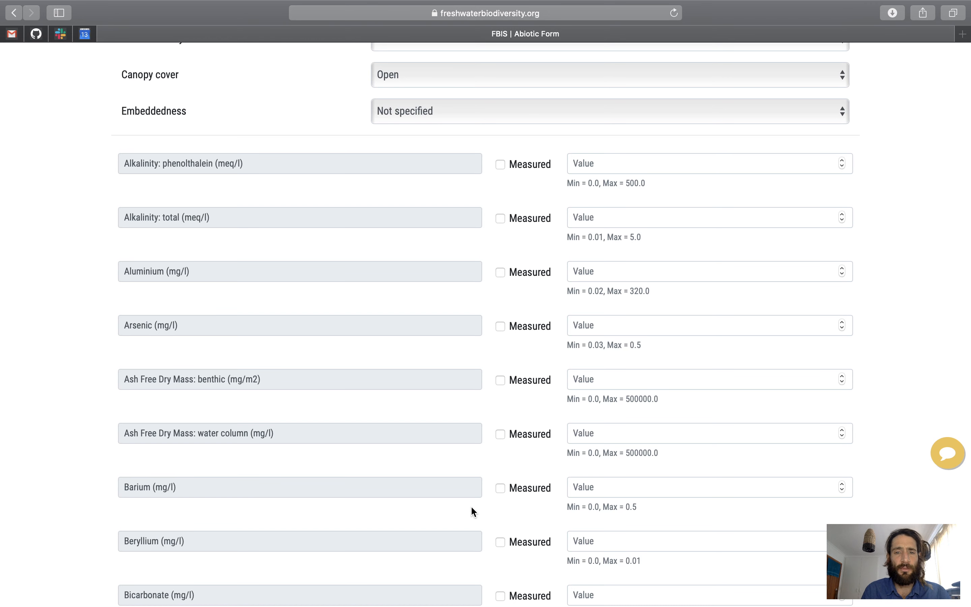
scroll(472, 510, down, 2)
scroll(472, 509, down, 5)
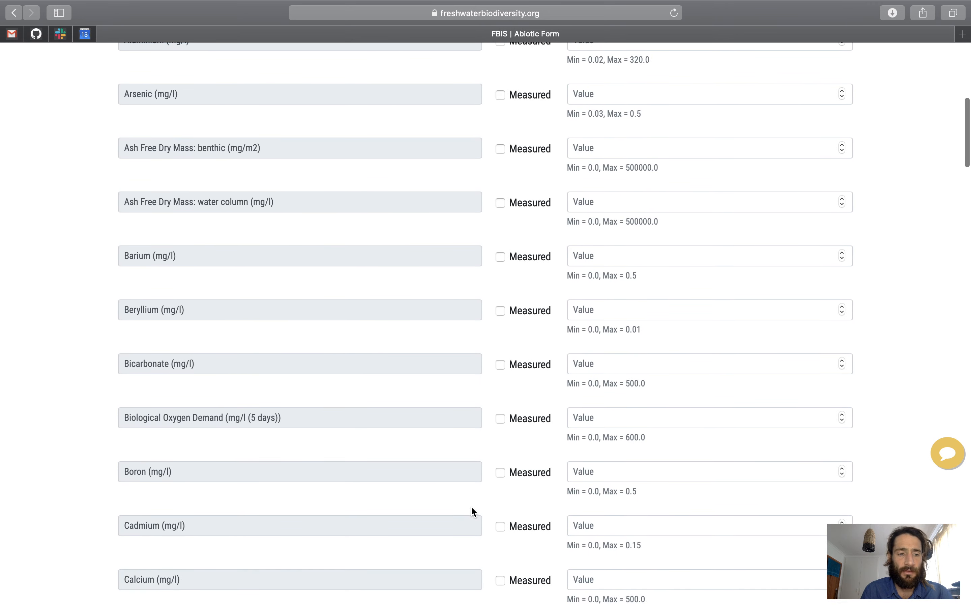
scroll(472, 510, down, 12)
scroll(472, 510, down, 5)
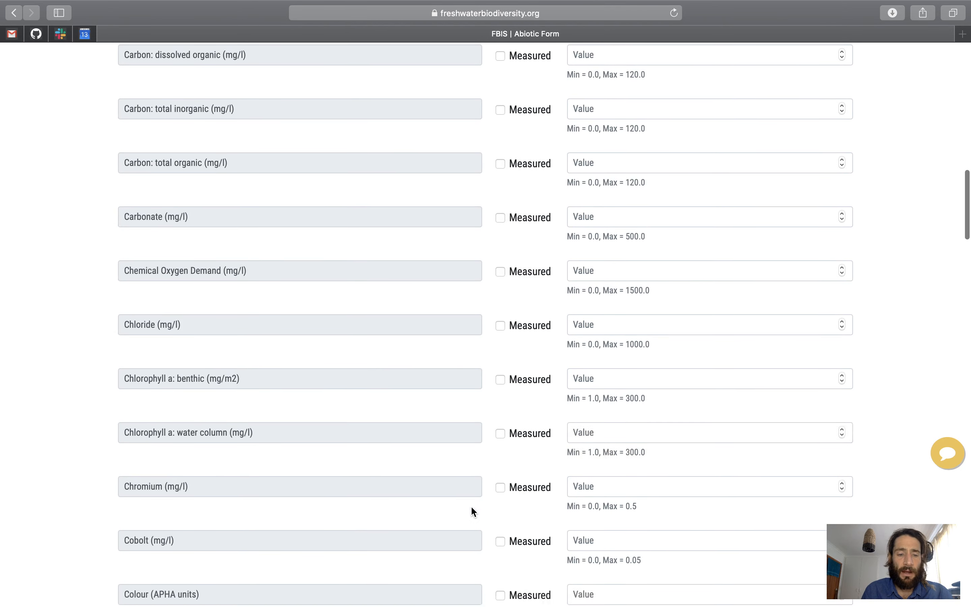
scroll(472, 510, down, 5)
scroll(472, 509, down, 4)
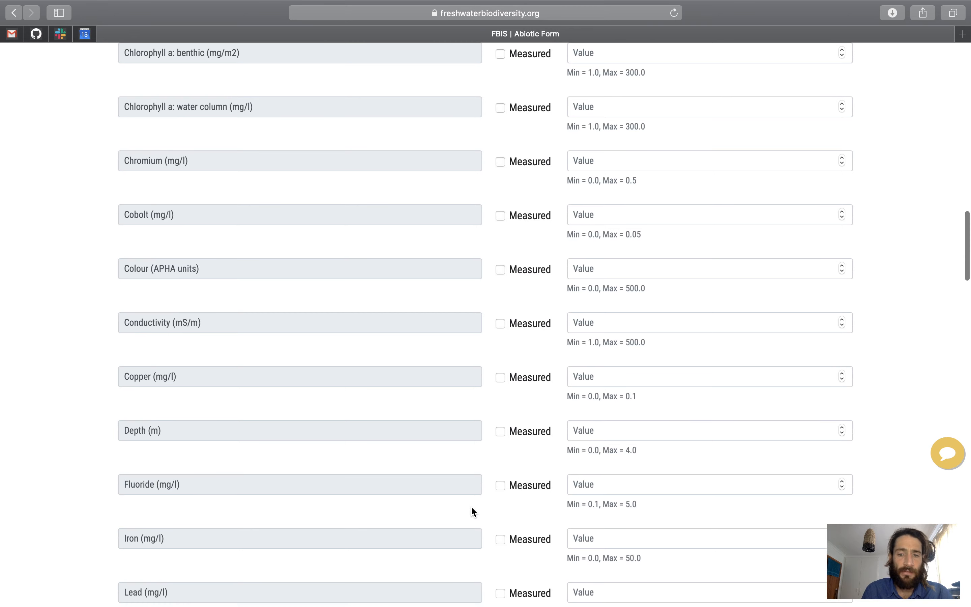
scroll(472, 511, down, 5)
scroll(472, 510, up, 2)
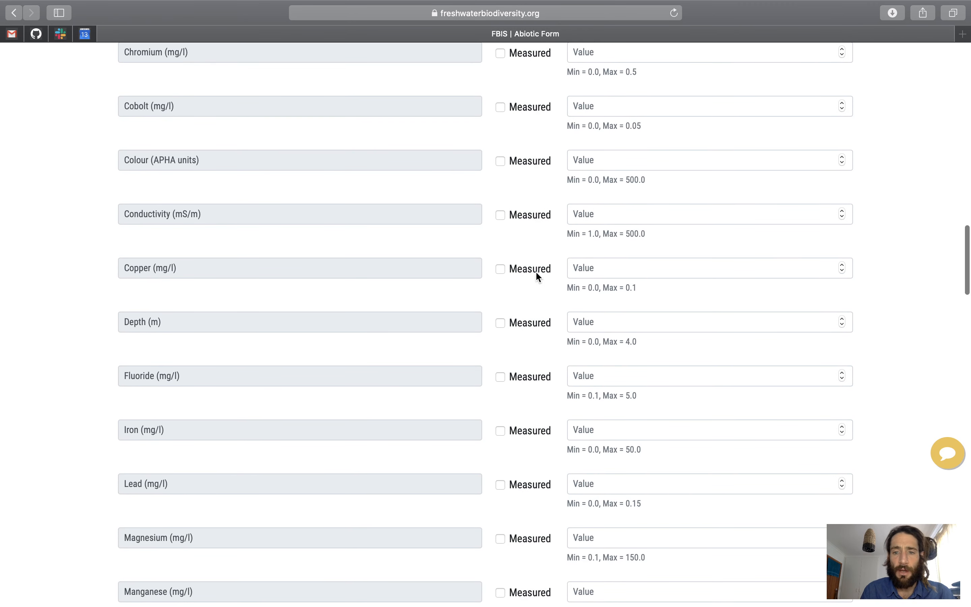
click(500, 215)
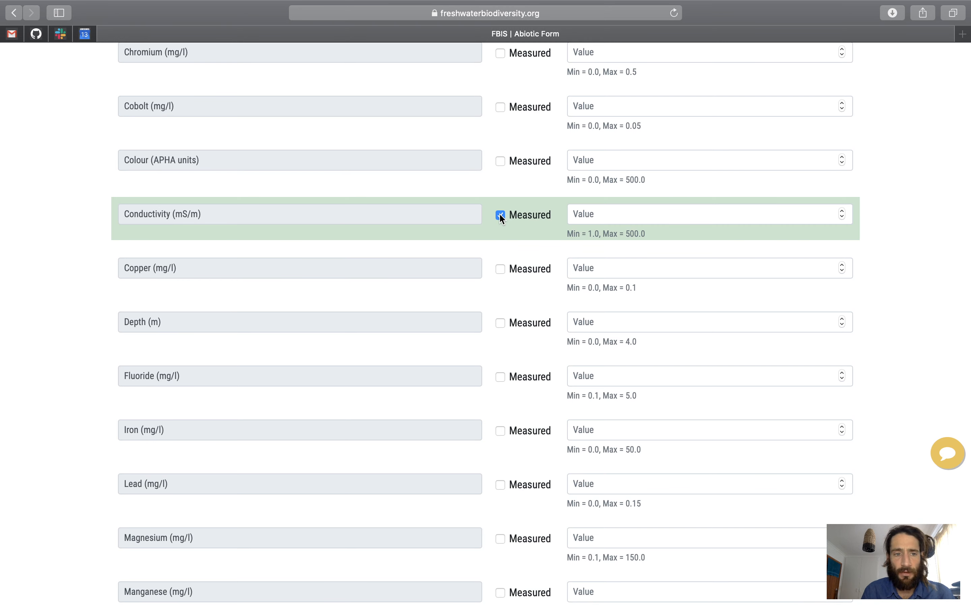
click(840, 211)
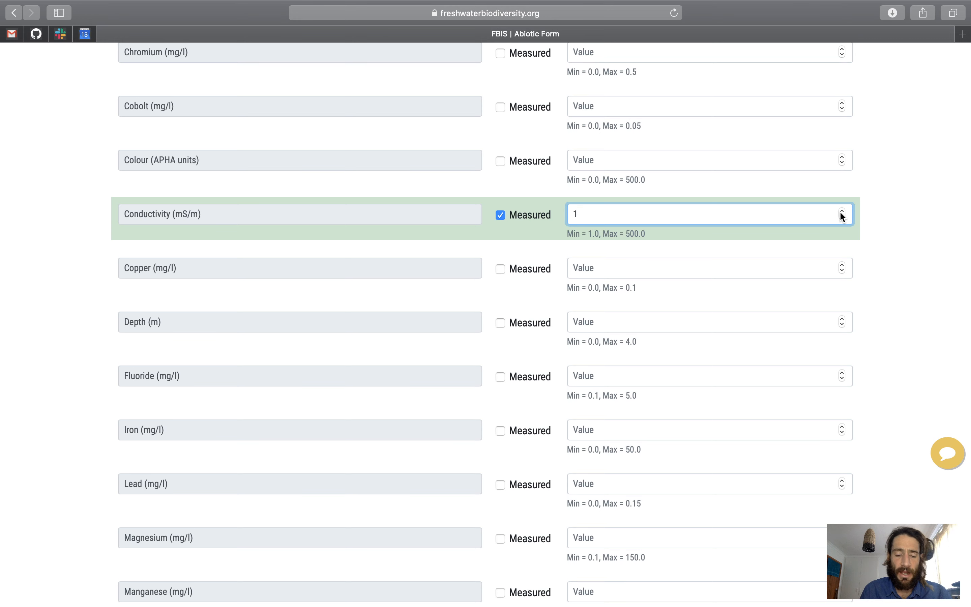
text(01)
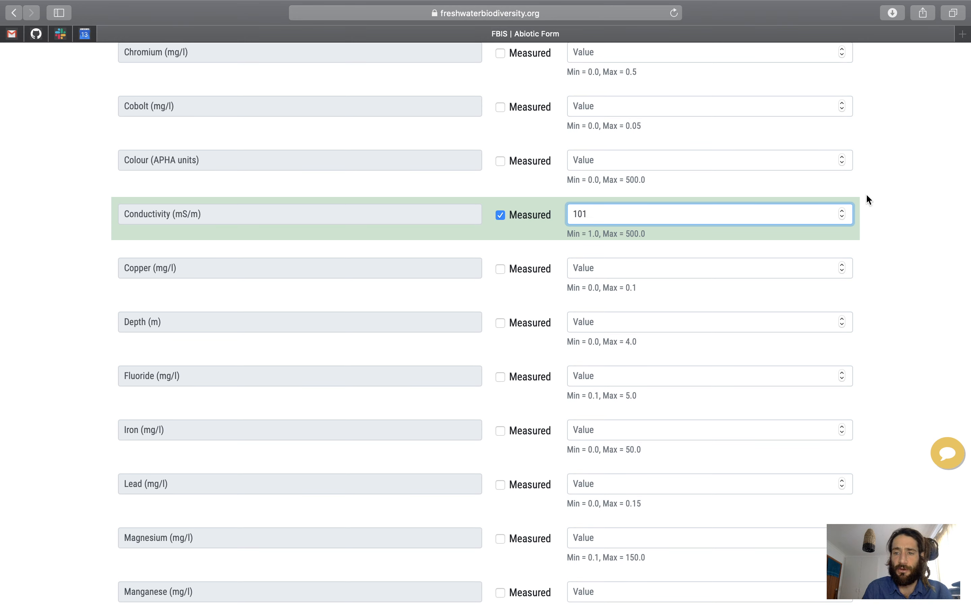
click(920, 211)
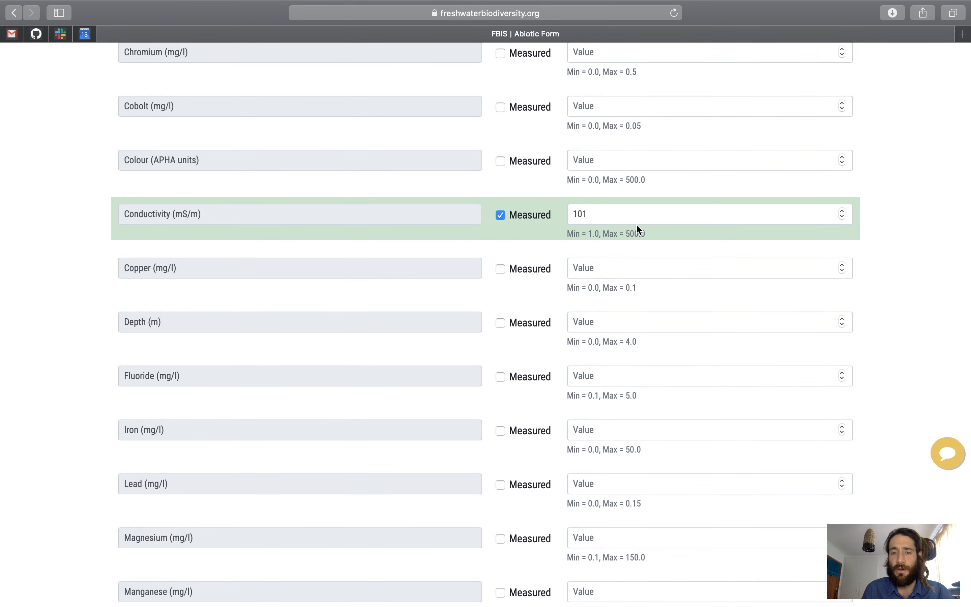
Agree to share the abiotic data via the FBIS platform and submit the abiotic form
scroll(488, 498, down, 20)
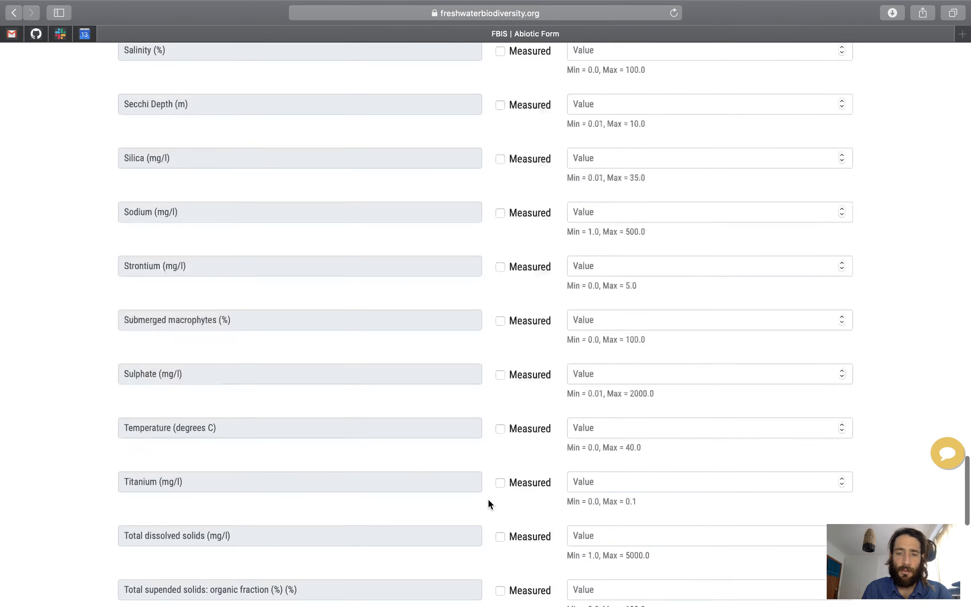
scroll(489, 500, down, 5)
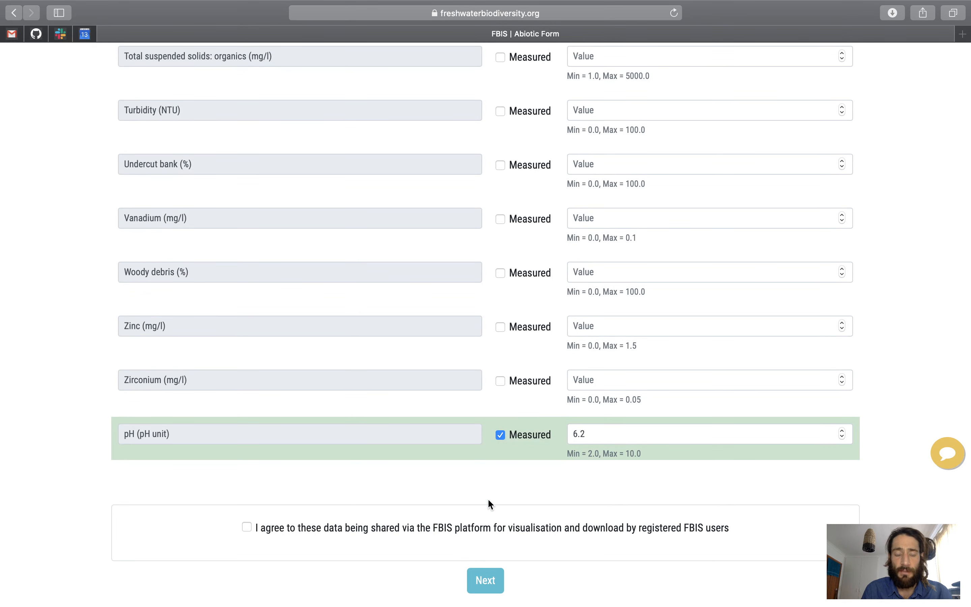
click(247, 529)
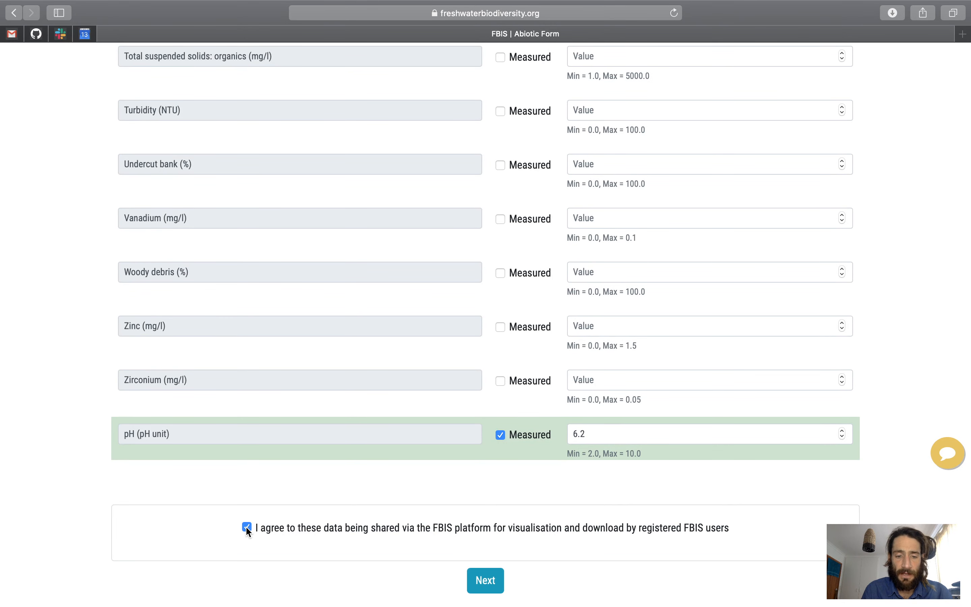
click(494, 583)
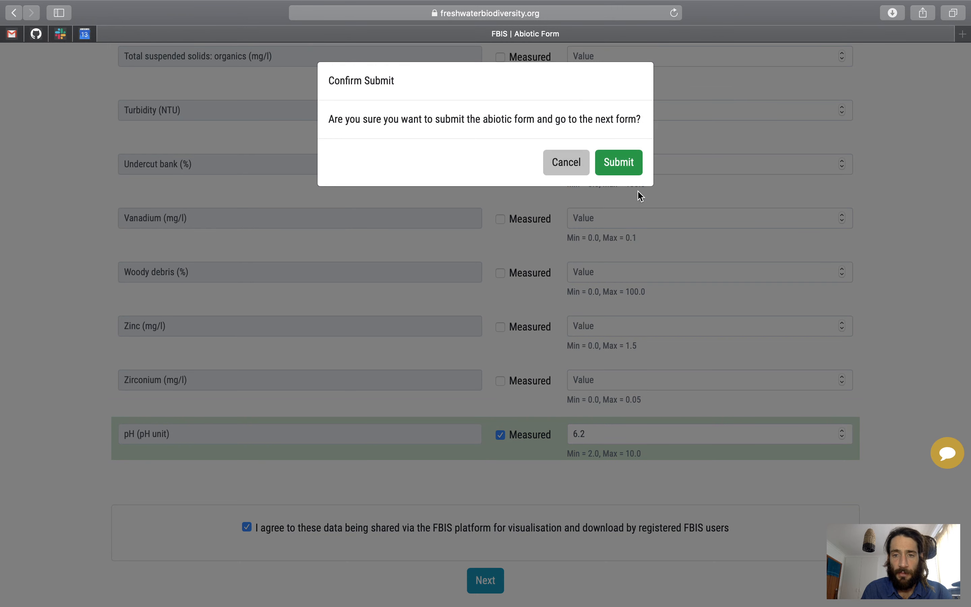
click(621, 165)
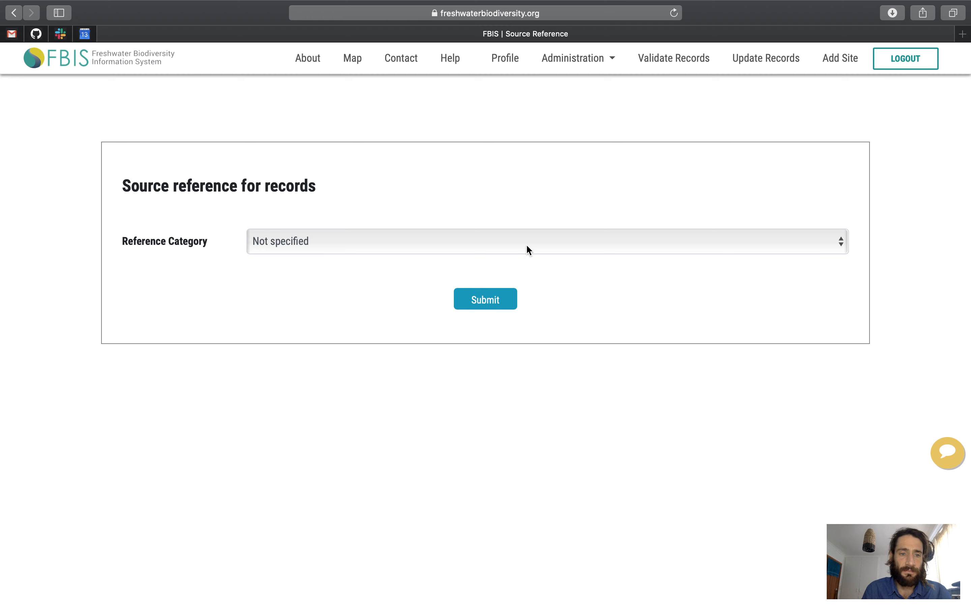
Set the source reference category to Database and look through the list of existing databases
click(491, 243)
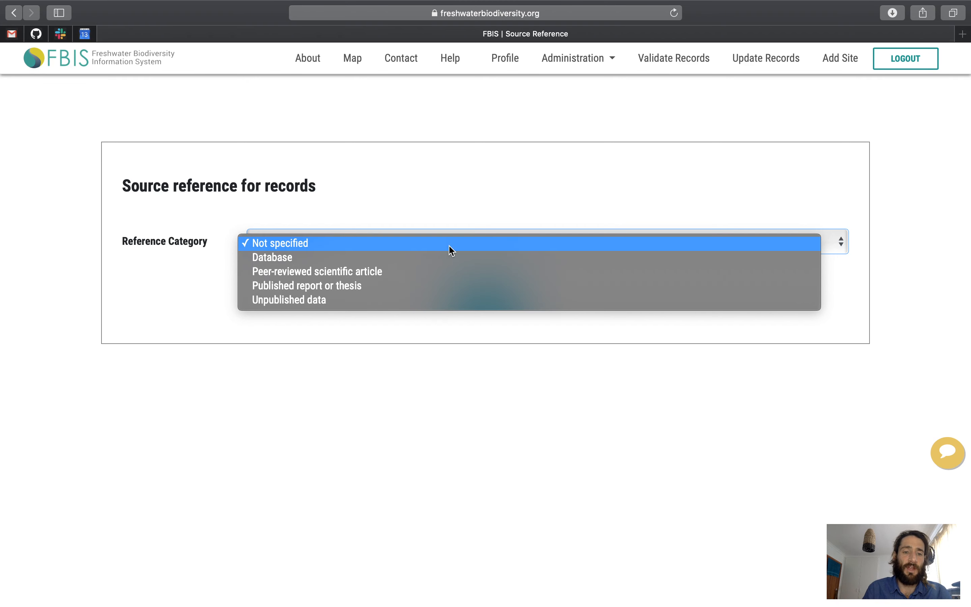
click(291, 259)
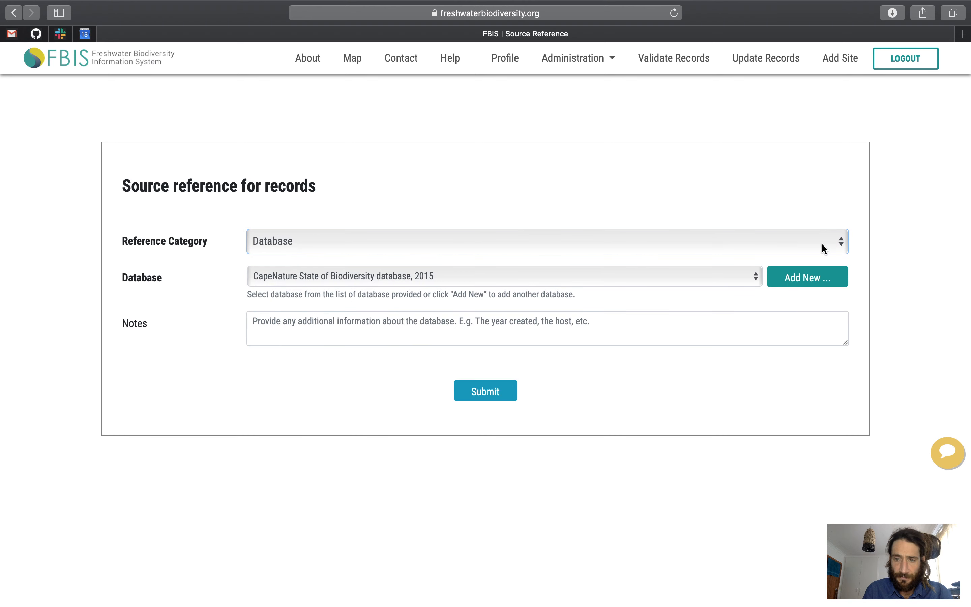
click(746, 277)
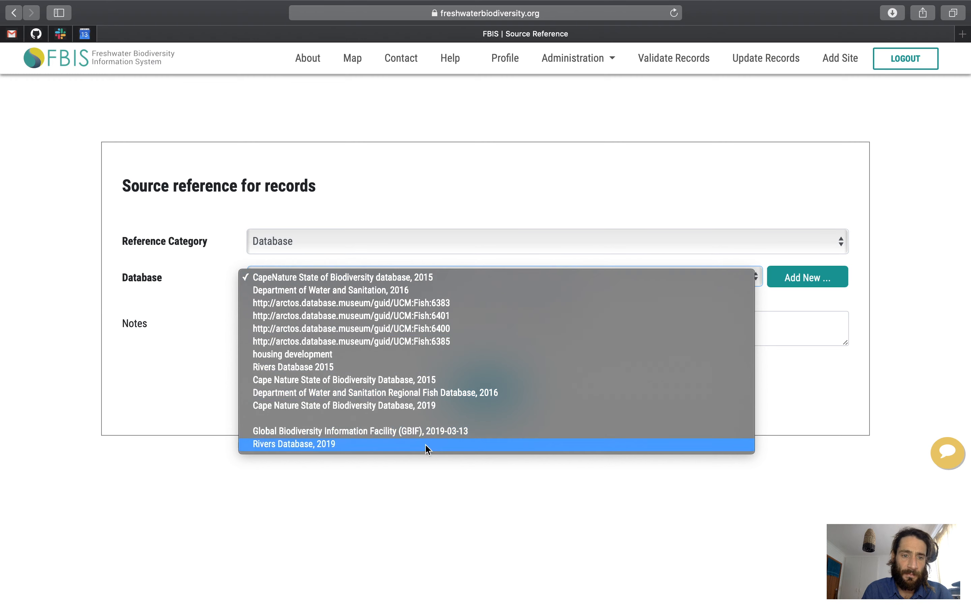
click(756, 249)
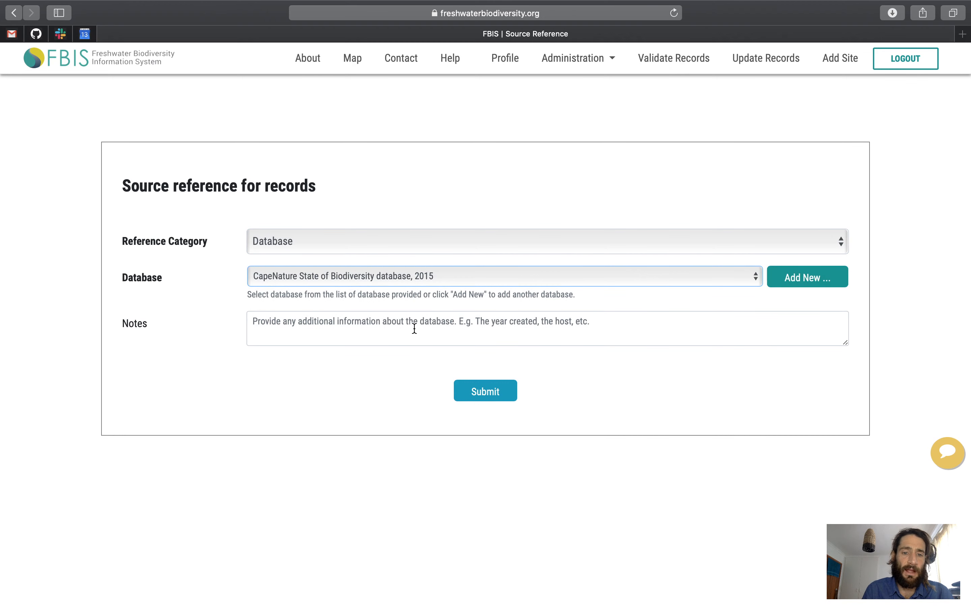
click(438, 321)
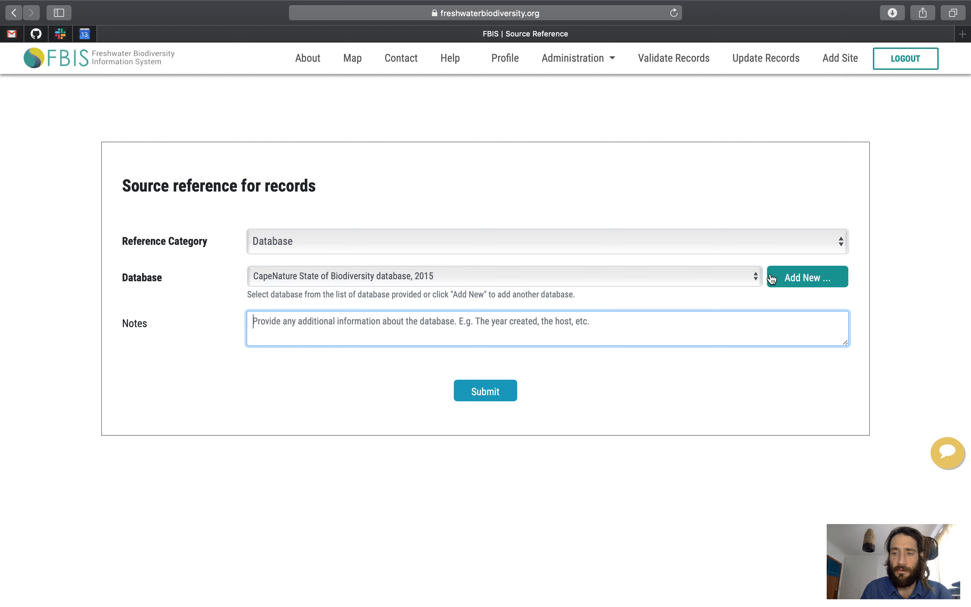
Create a new database record named "FRC monitoring database" and submit it as the source reference
click(791, 276)
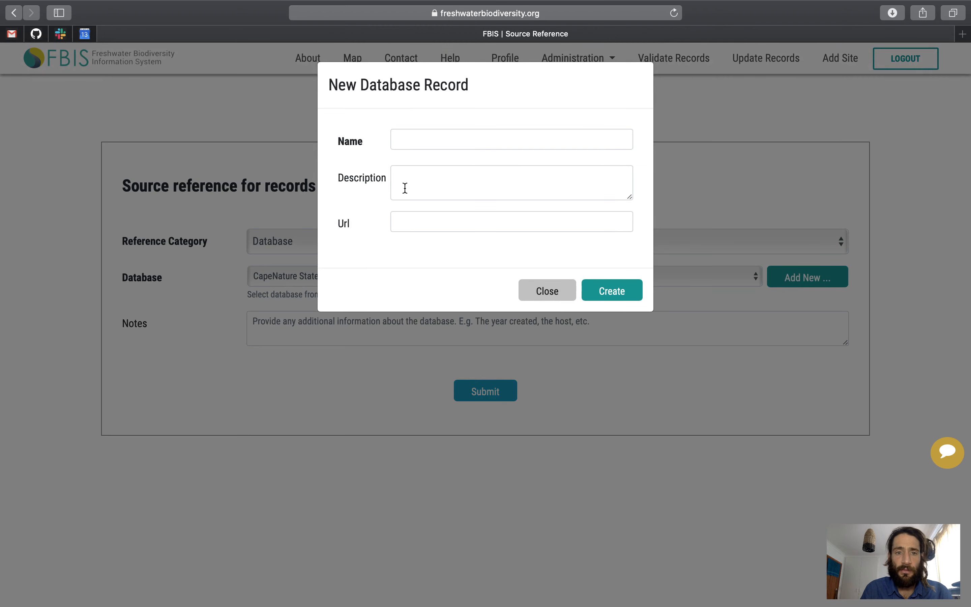
click(414, 141)
text(FR)
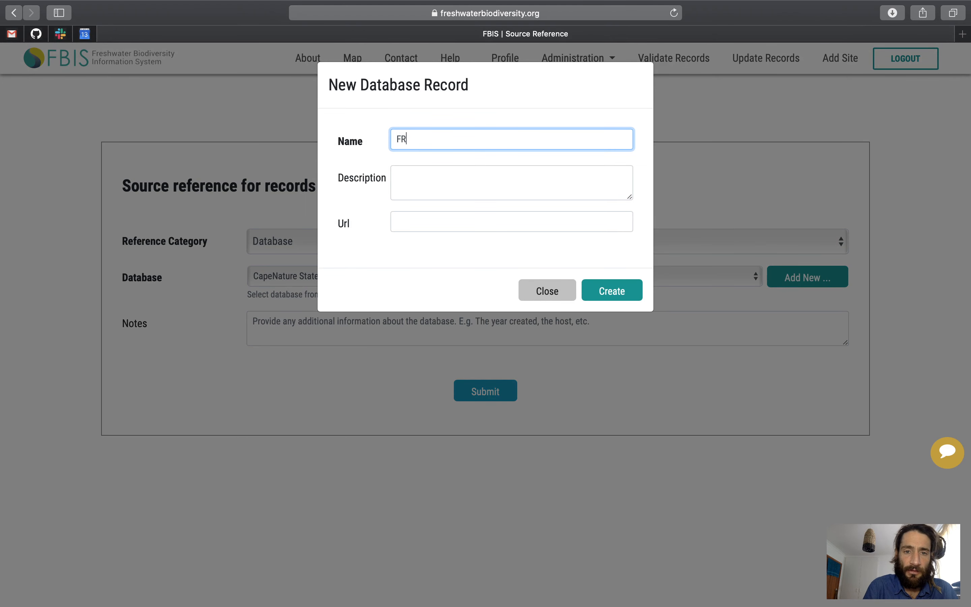
text(C)
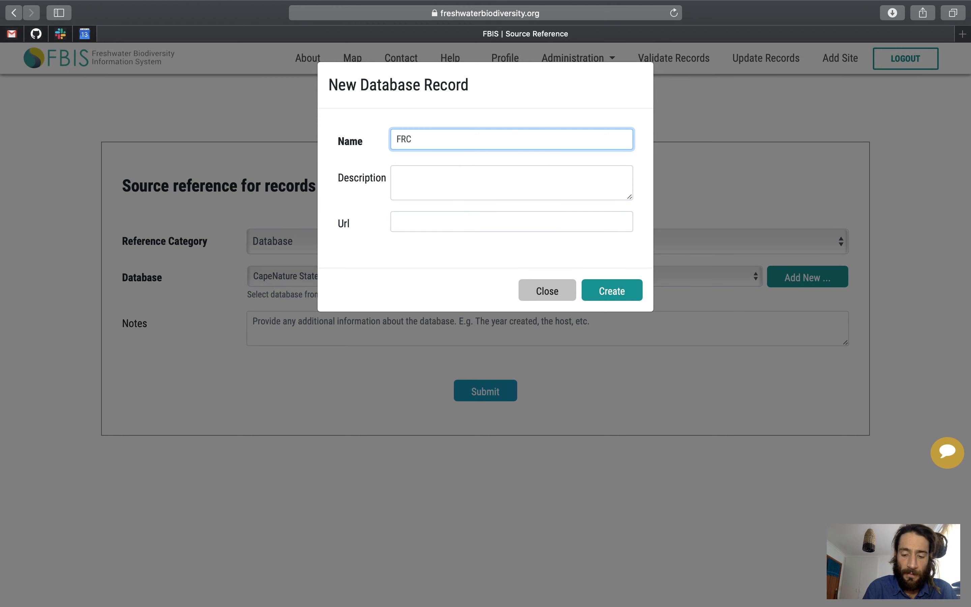
text( monitoring )
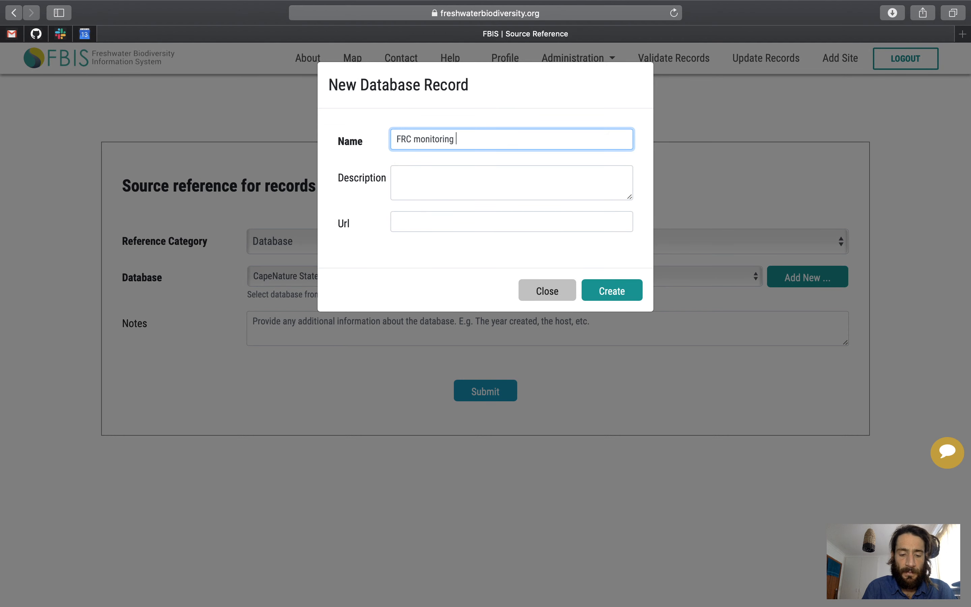
text(database)
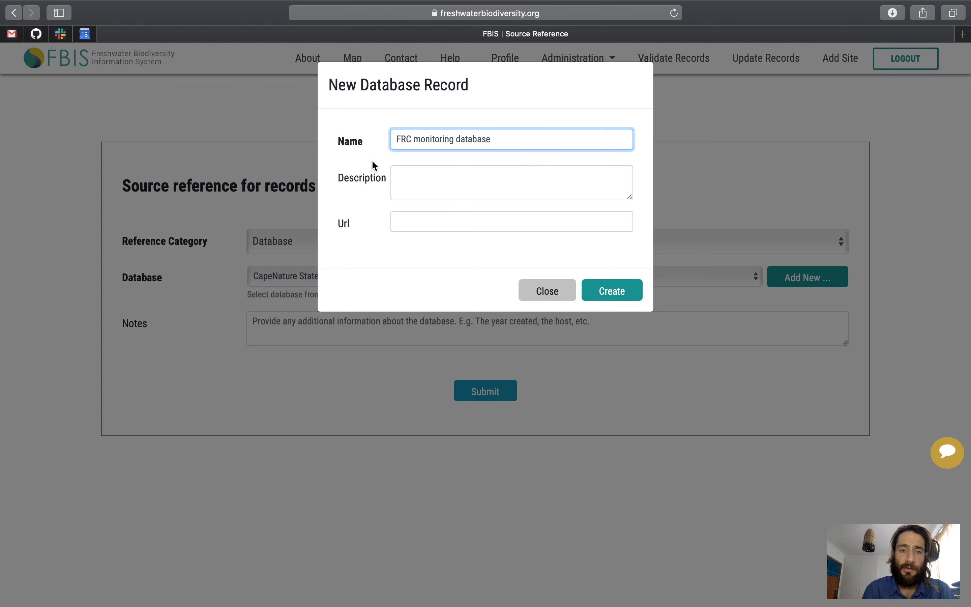
click(416, 175)
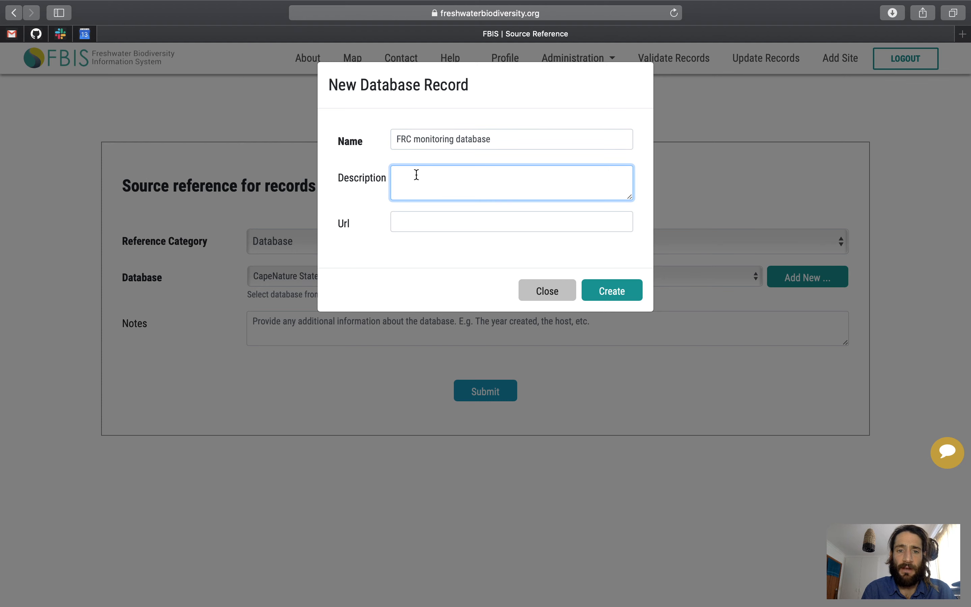
click(420, 217)
click(621, 290)
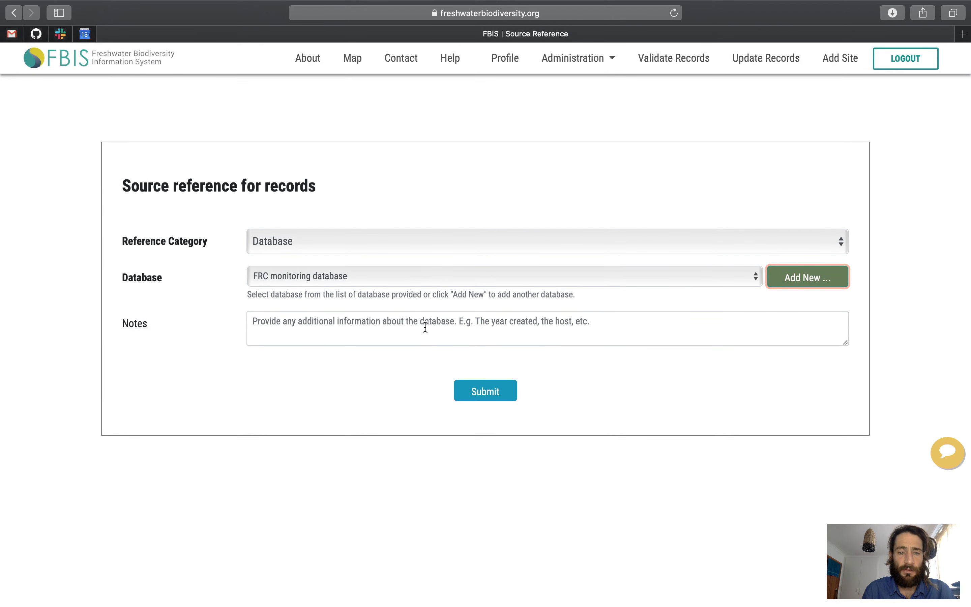
click(501, 392)
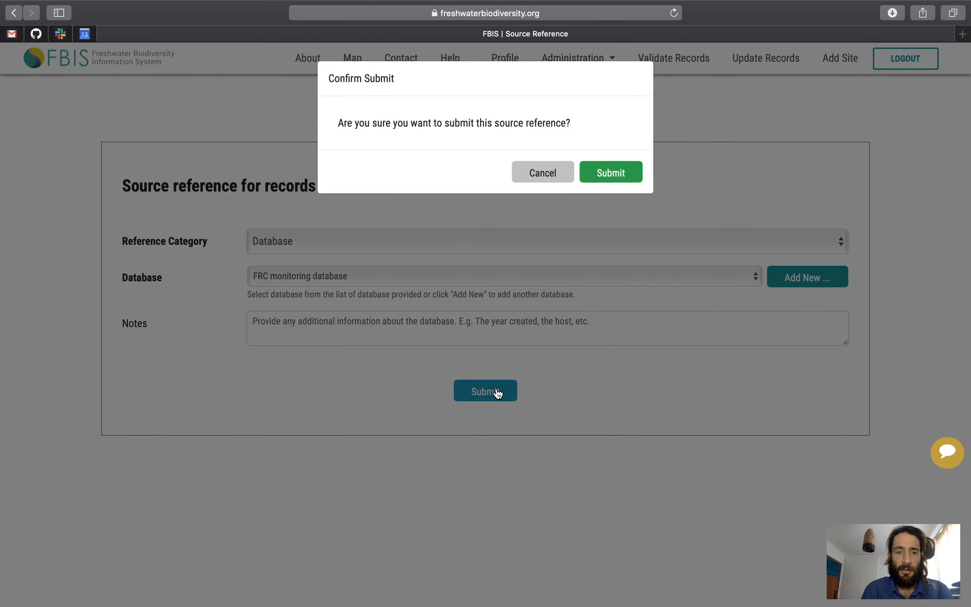
click(608, 181)
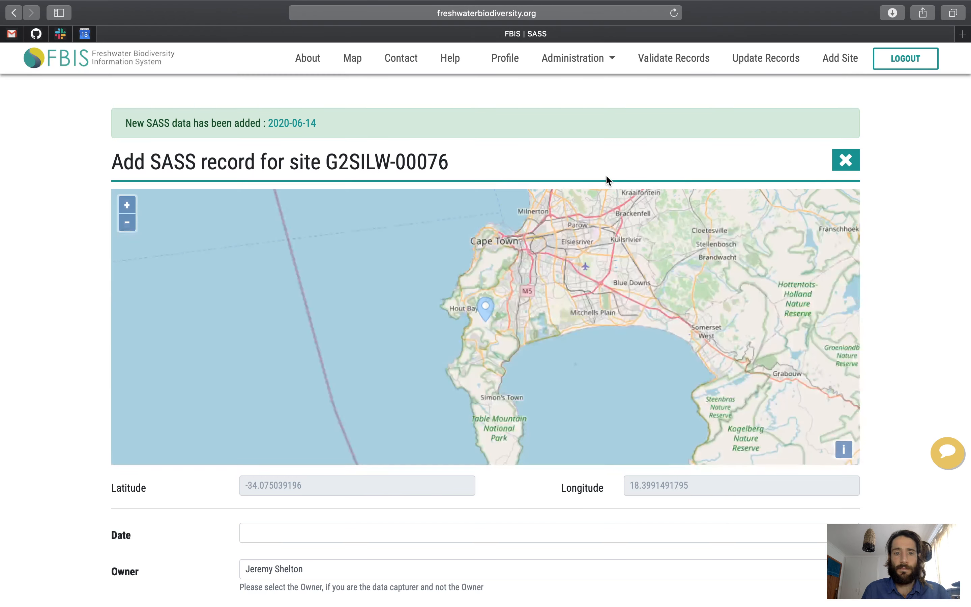
Review the blank SASS record form for site G2SILW-00076, from the confirmation banner and map through the biotopes and taxa tables
scroll(197, 583, down, 5)
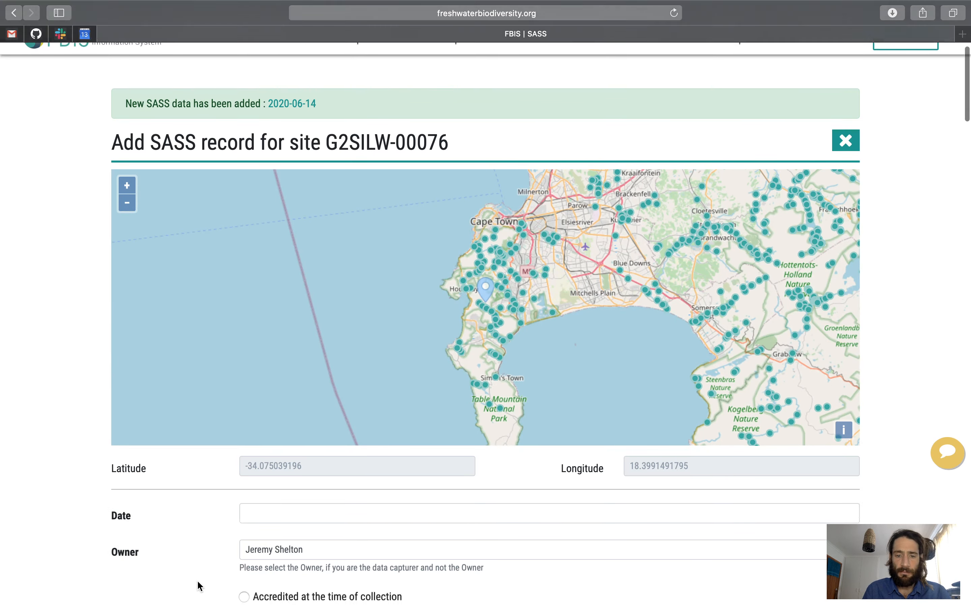
scroll(198, 586, down, 5)
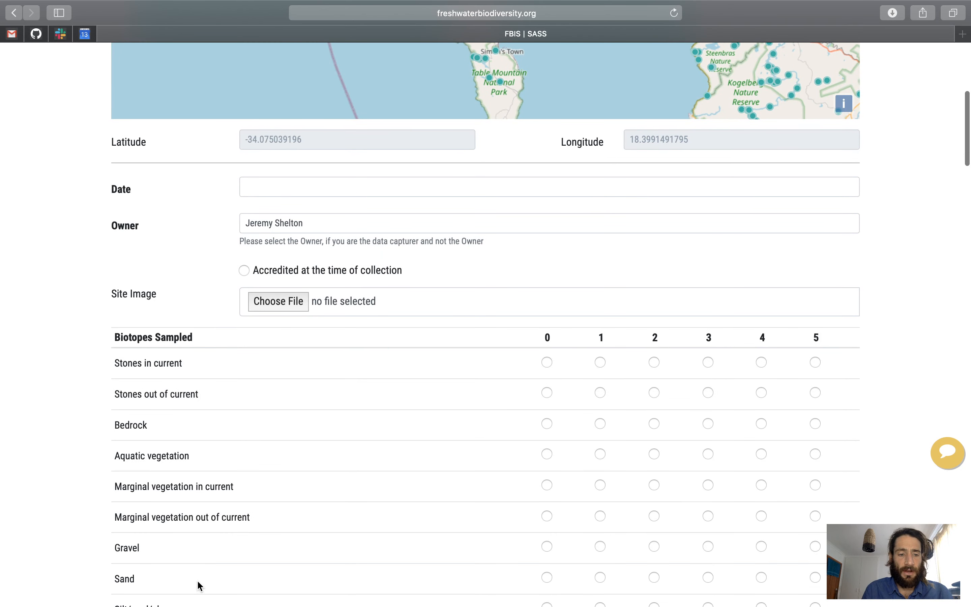
scroll(198, 586, up, 4)
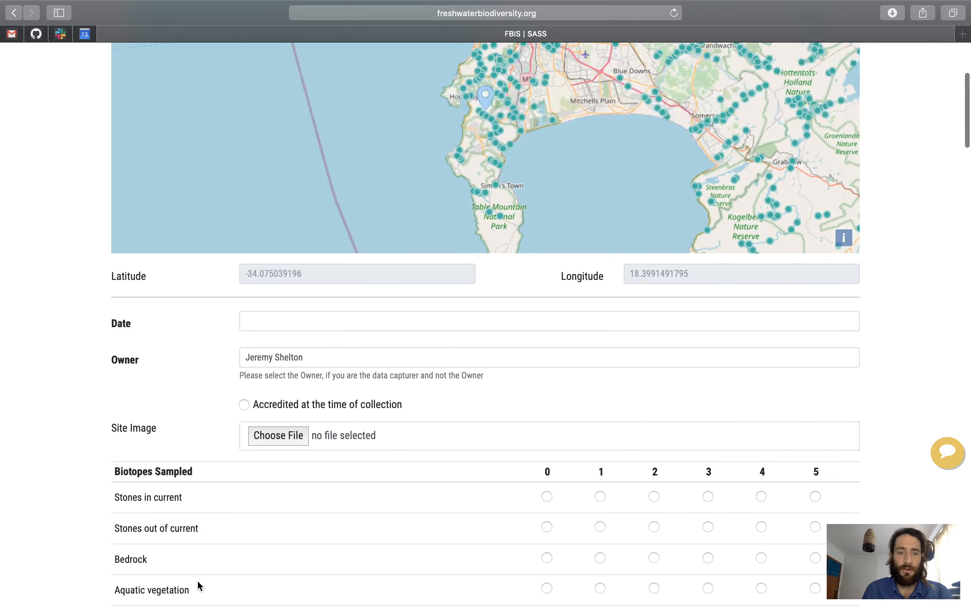
scroll(198, 585, up, 5)
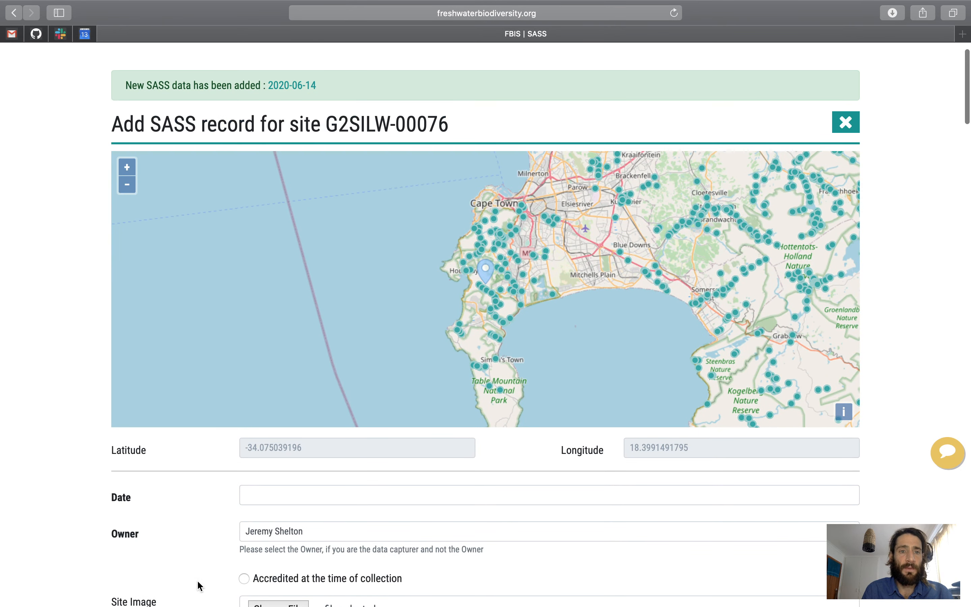
scroll(198, 579, up, 1)
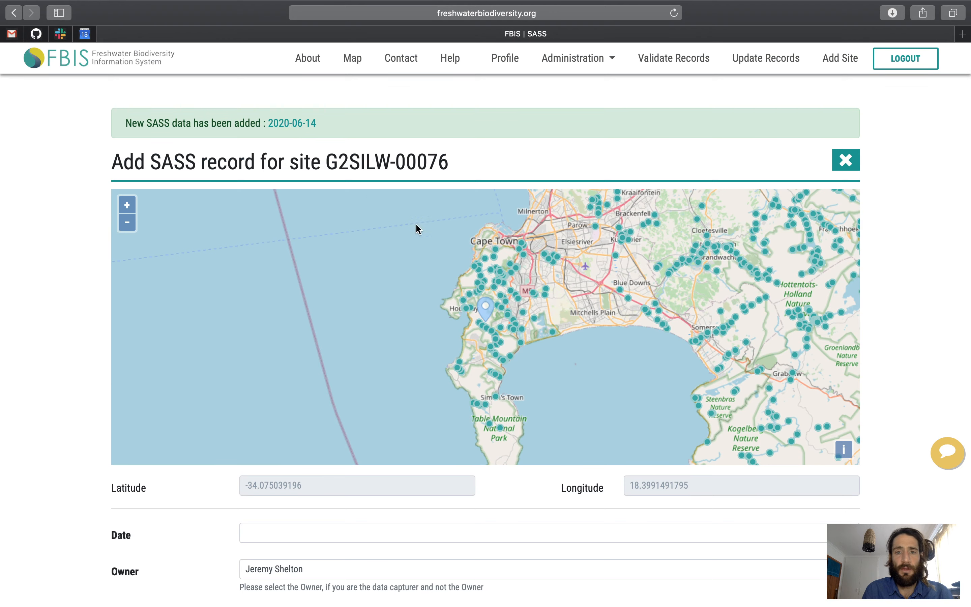
scroll(889, 367, down, 7)
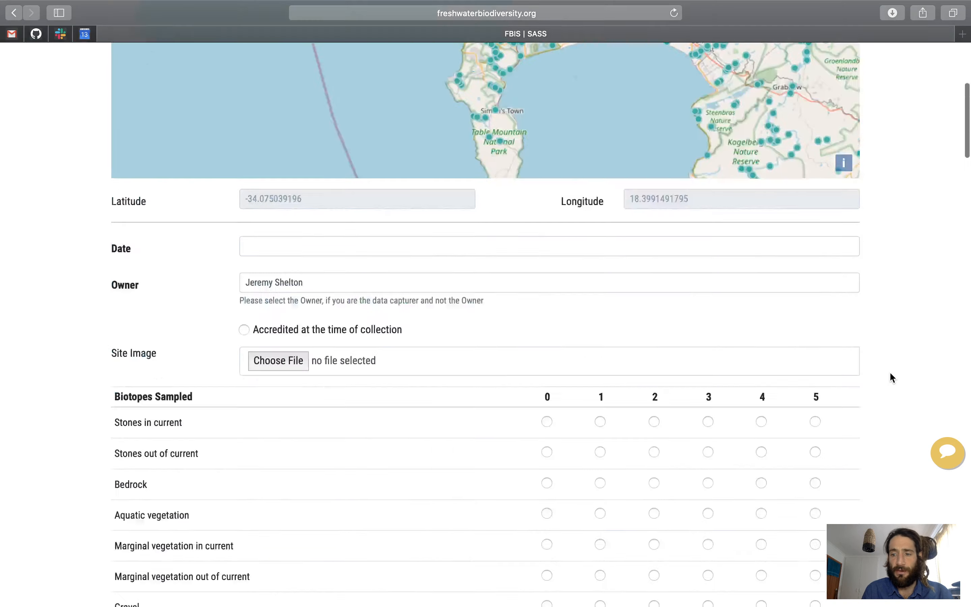
scroll(890, 375, down, 20)
scroll(890, 375, up, 10)
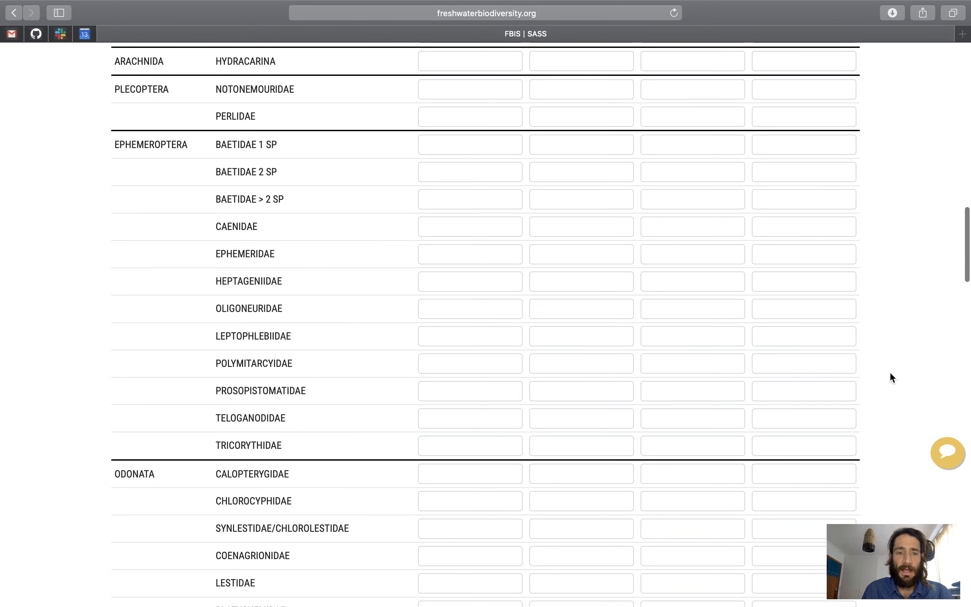
scroll(890, 377, up, 20)
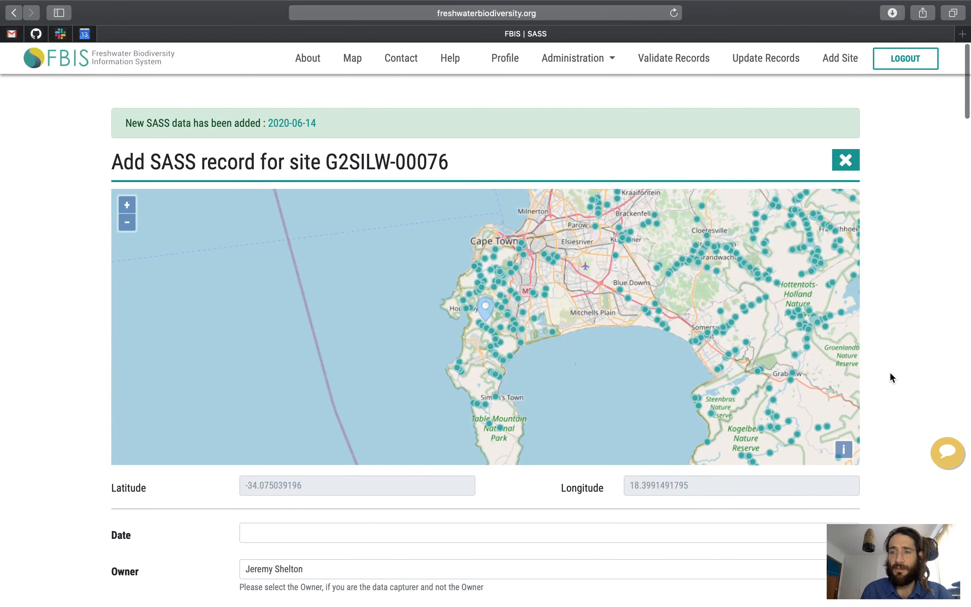